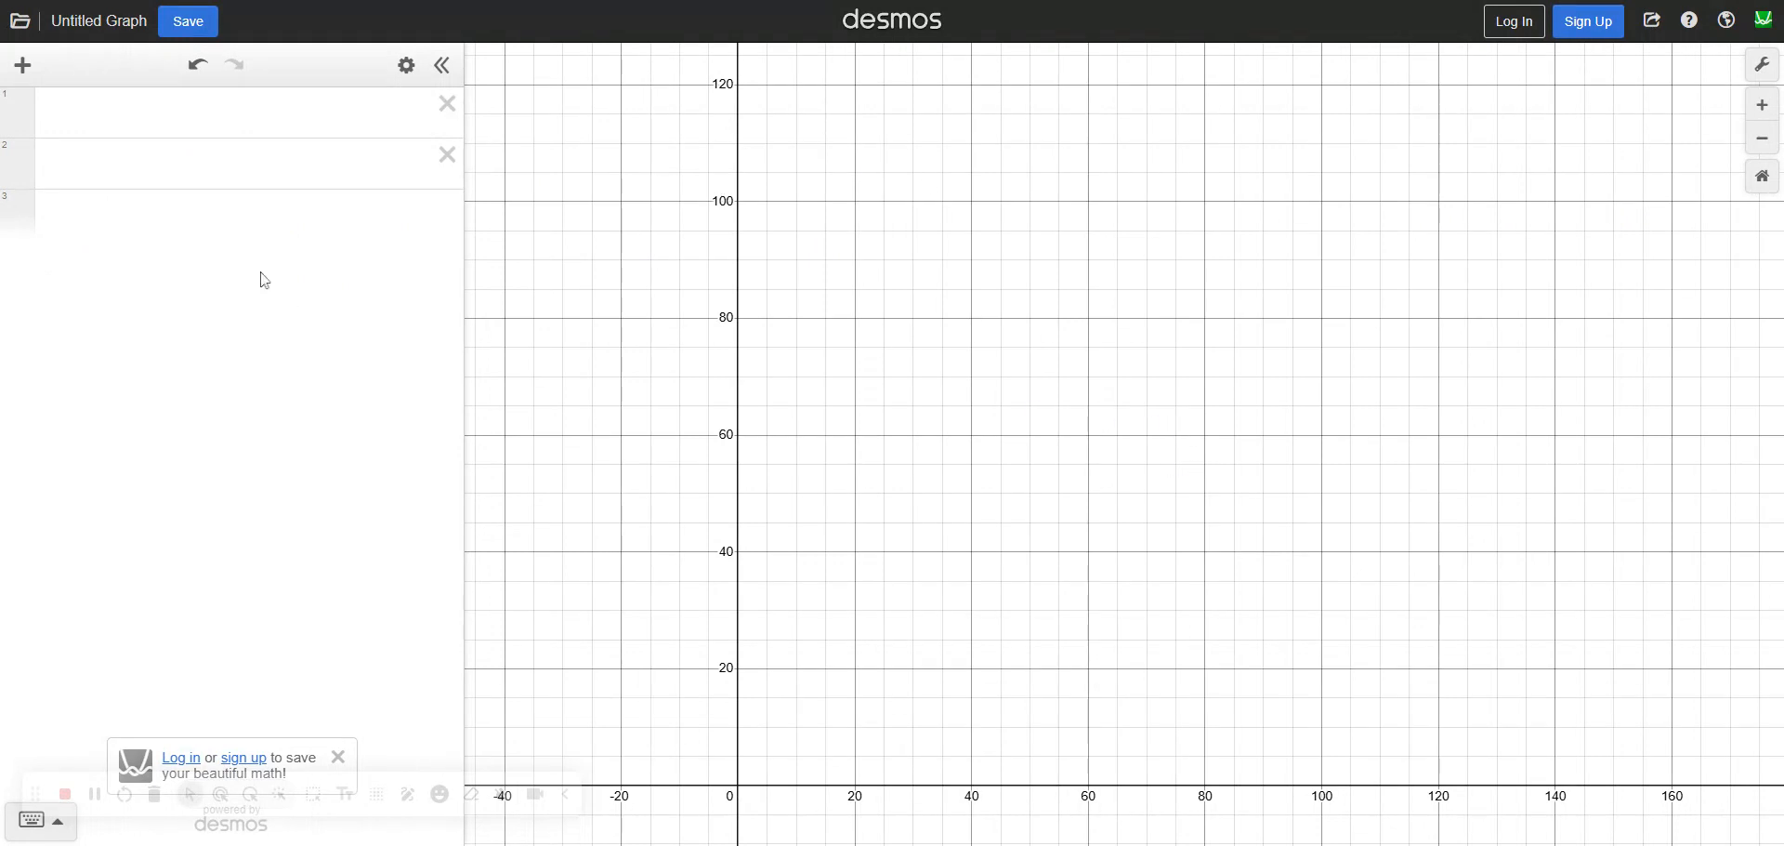
# Insert a new table at the start of the expression list
pyautogui.click(23, 67)
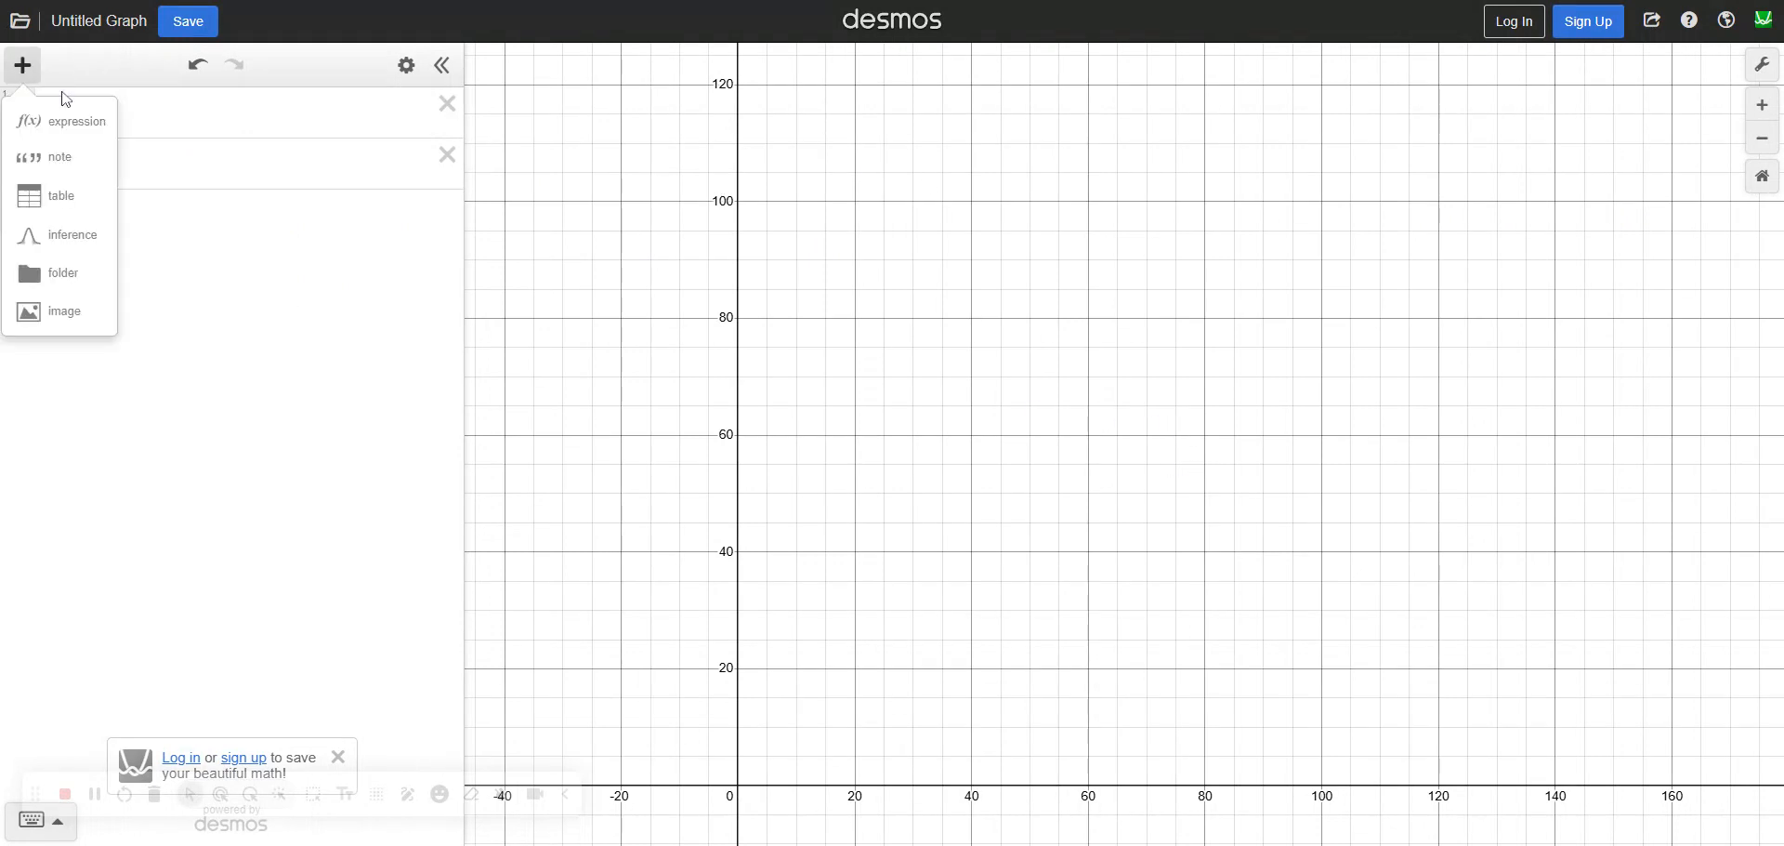
pyautogui.click(61, 196)
pyautogui.scroll(-1, 581, 203)
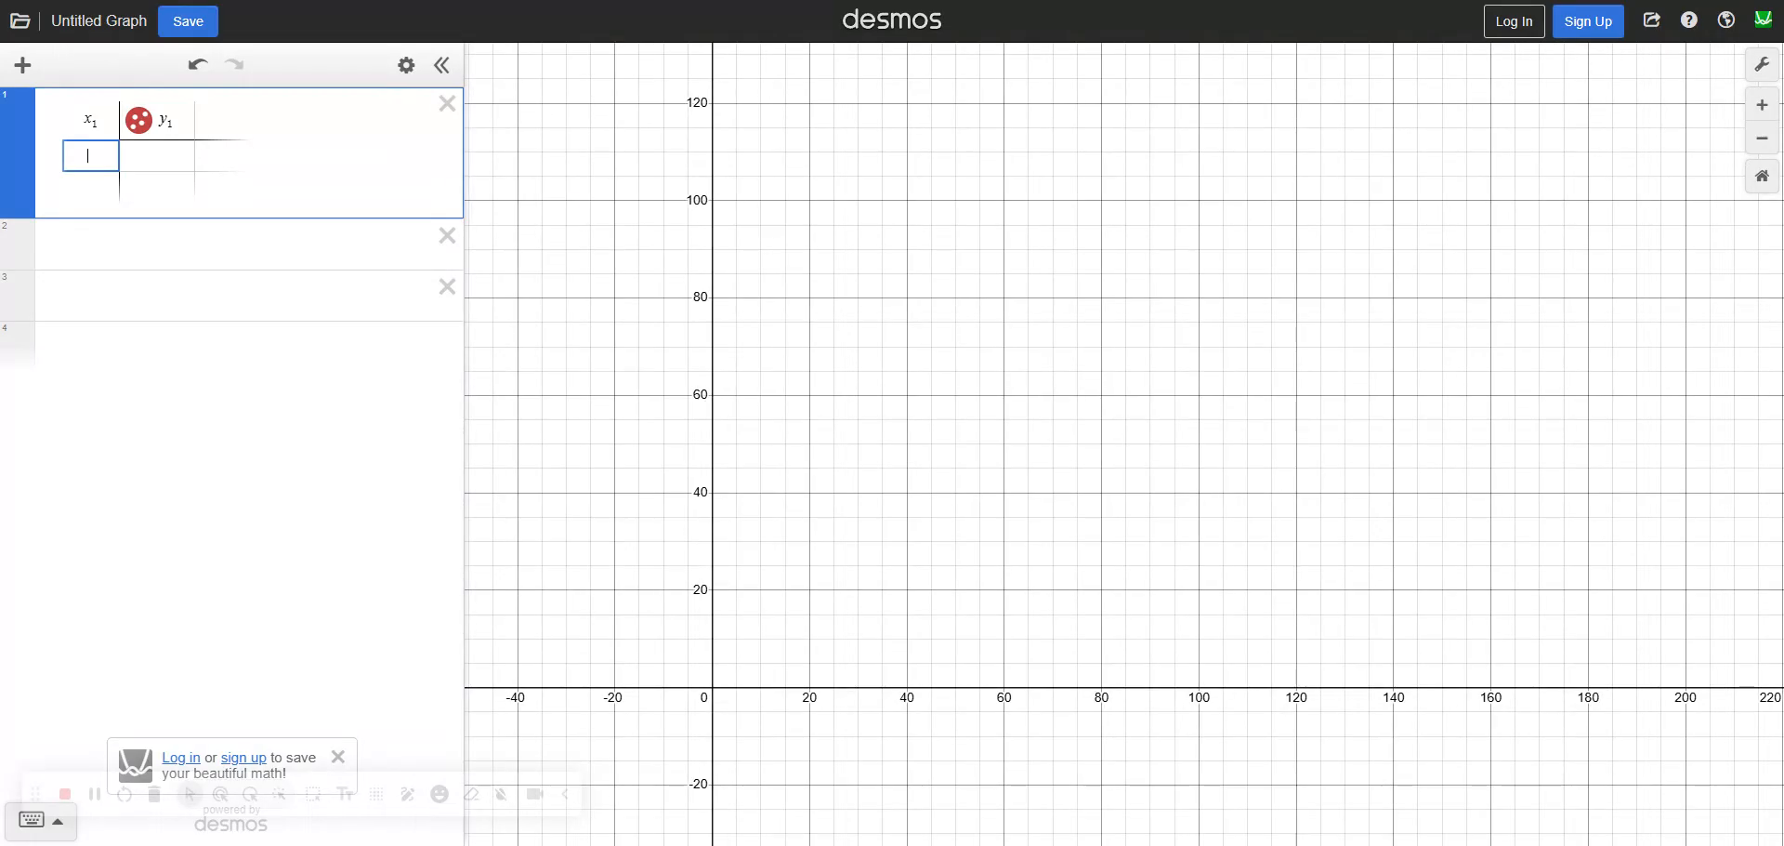
# Fill the table's x₁ column with 40, 45, 50, 55, 60, 65 and 70
pyautogui.write('4030')
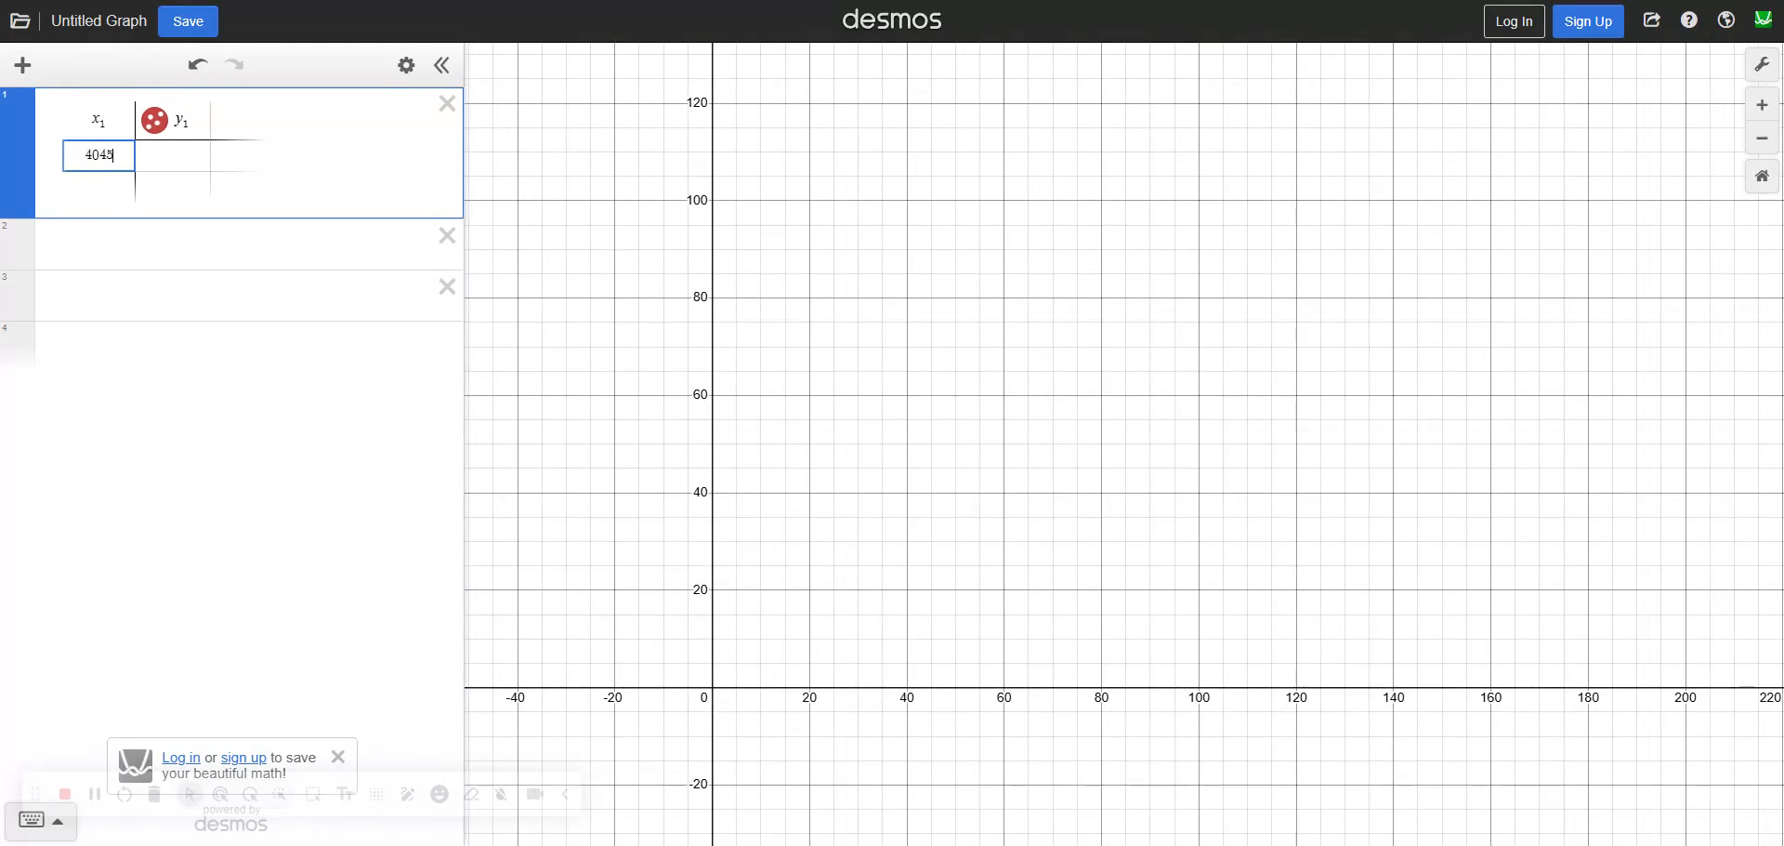
pyautogui.press('BackSpace')
pyautogui.press('BackSpace')
pyautogui.press('Return')
pyautogui.write('45')
pyautogui.press('Return')
pyautogui.write('50')
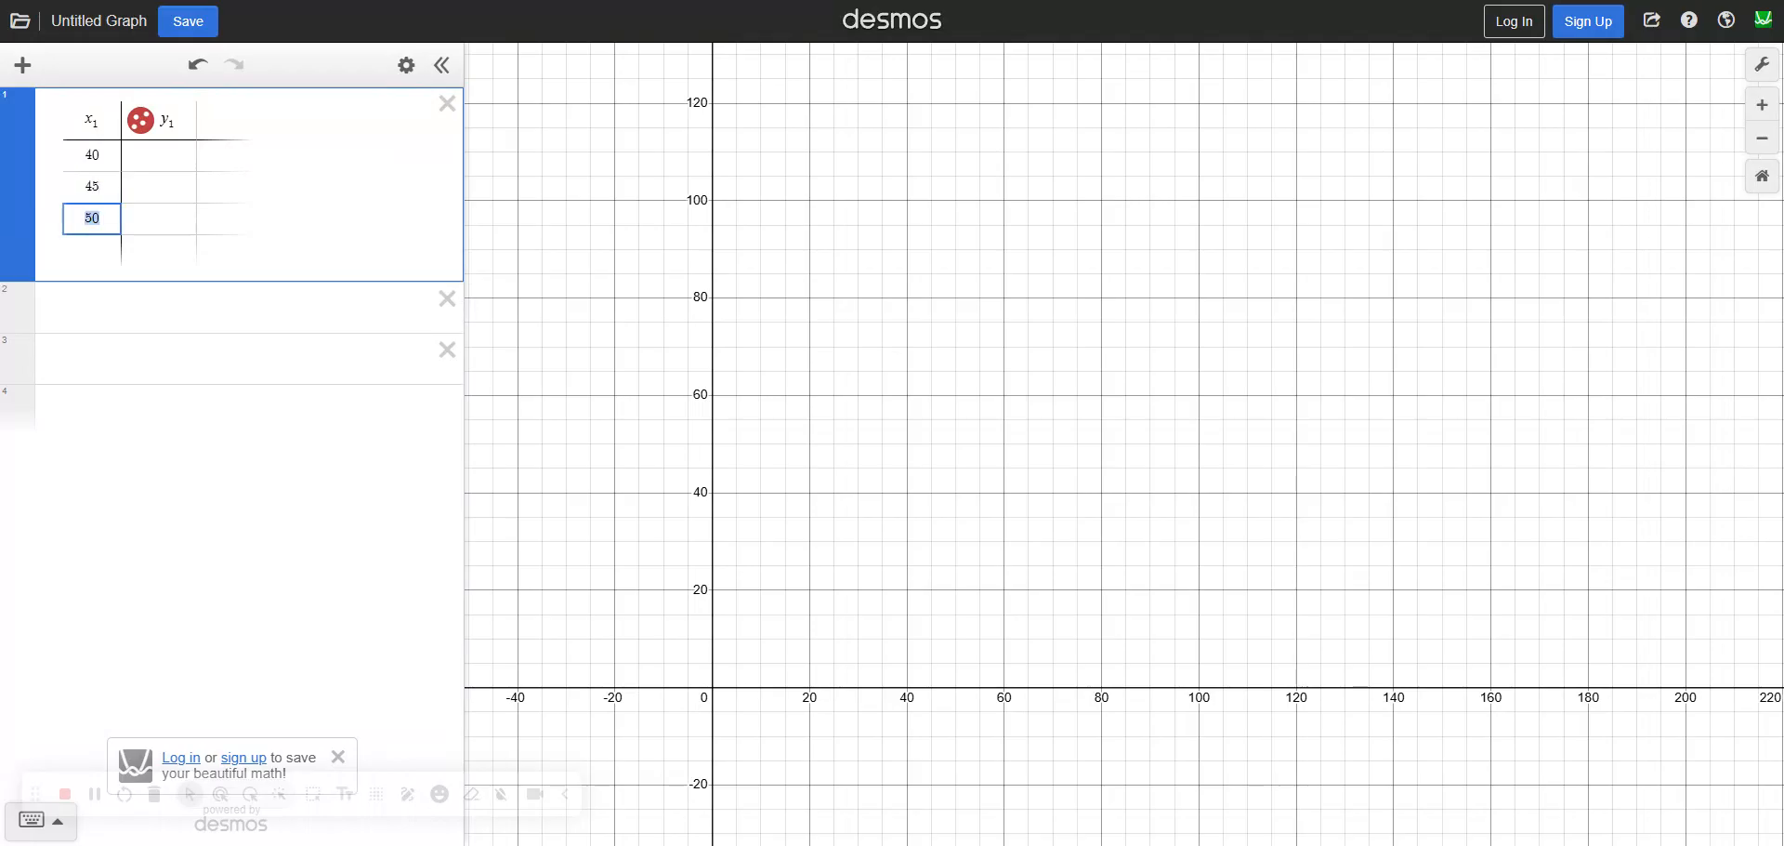
pyautogui.press('Return')
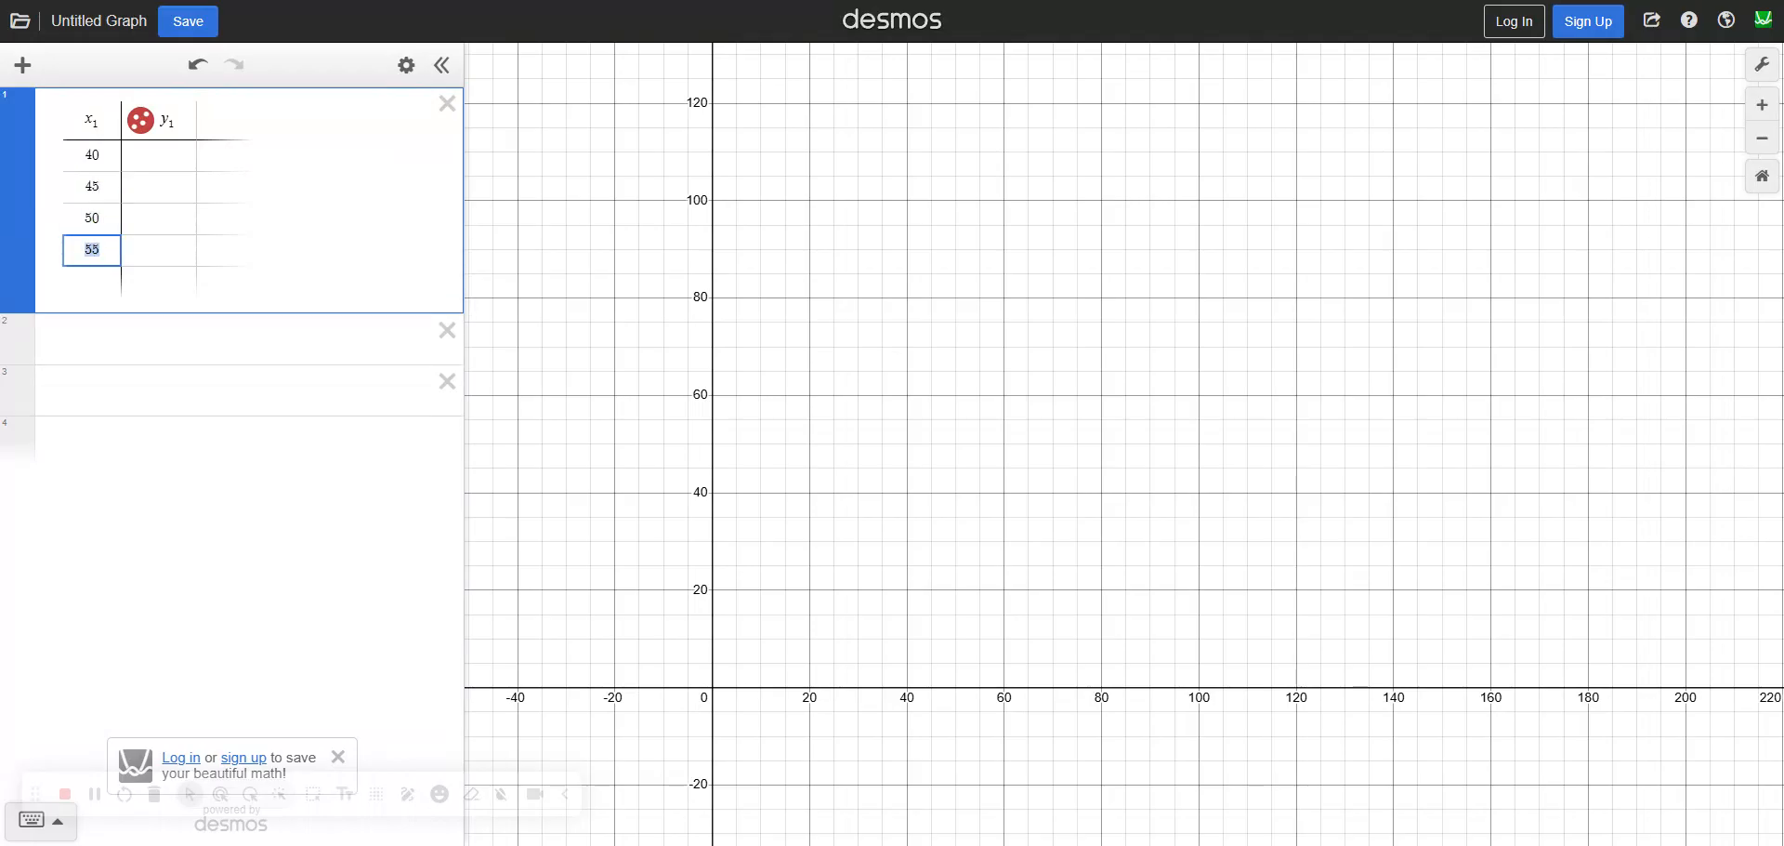
pyautogui.press('Return')
pyautogui.press('Return')
pyautogui.press('Return')
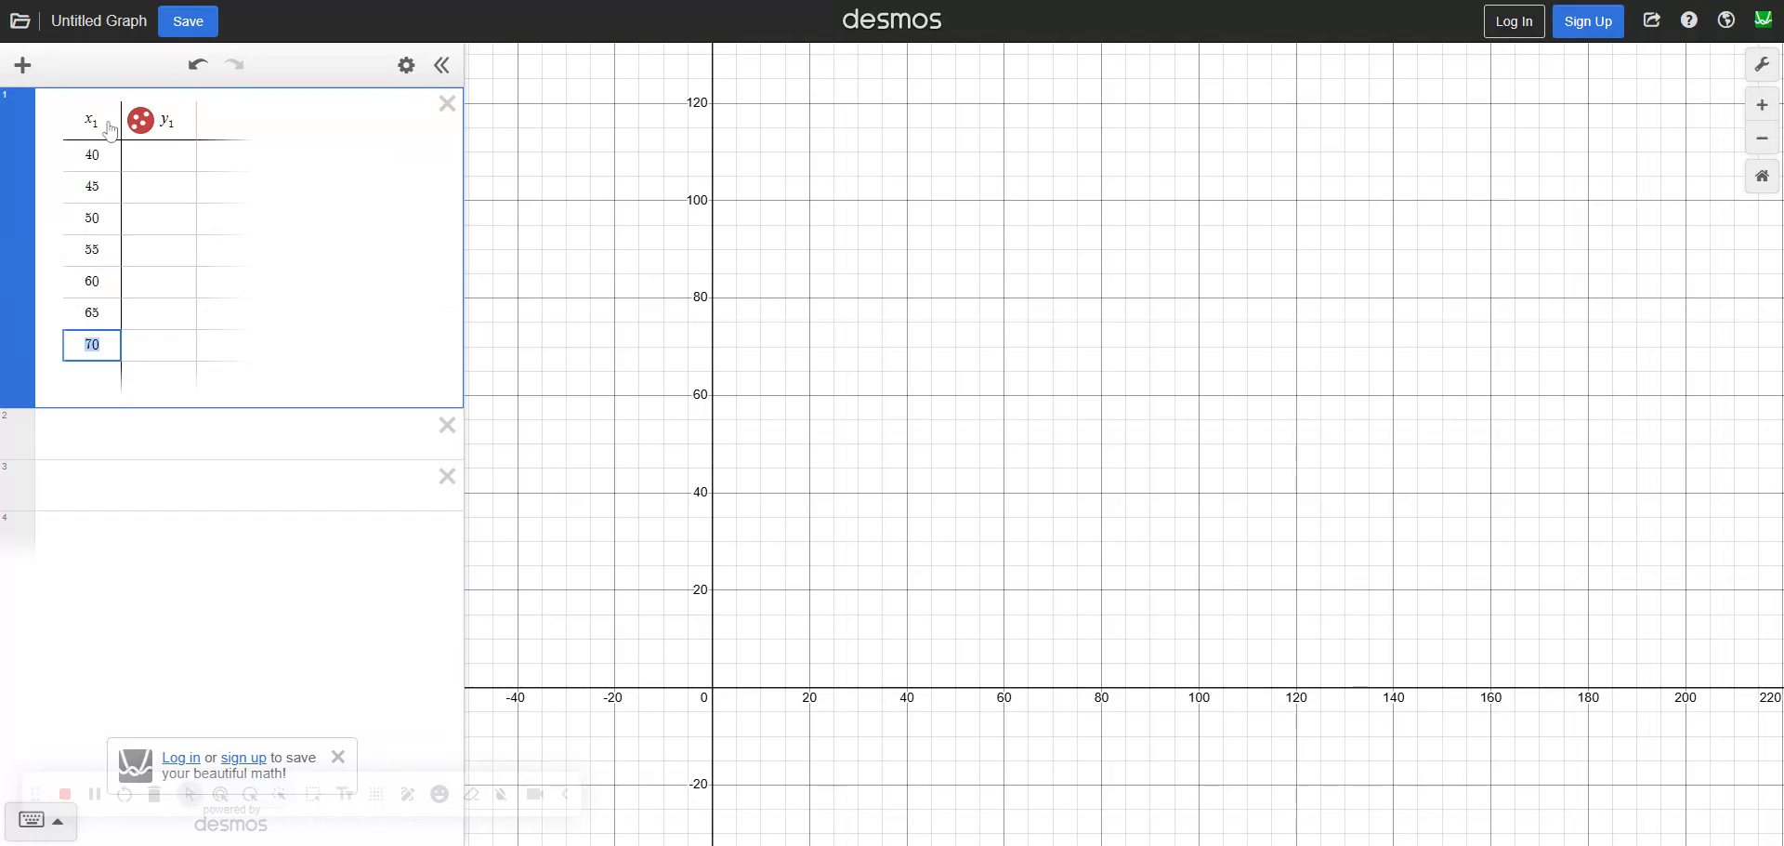
# Enter the y₁ values 58, 62, 67 and 70 for the rows with x₁ from 40 to 55
pyautogui.click(155, 155)
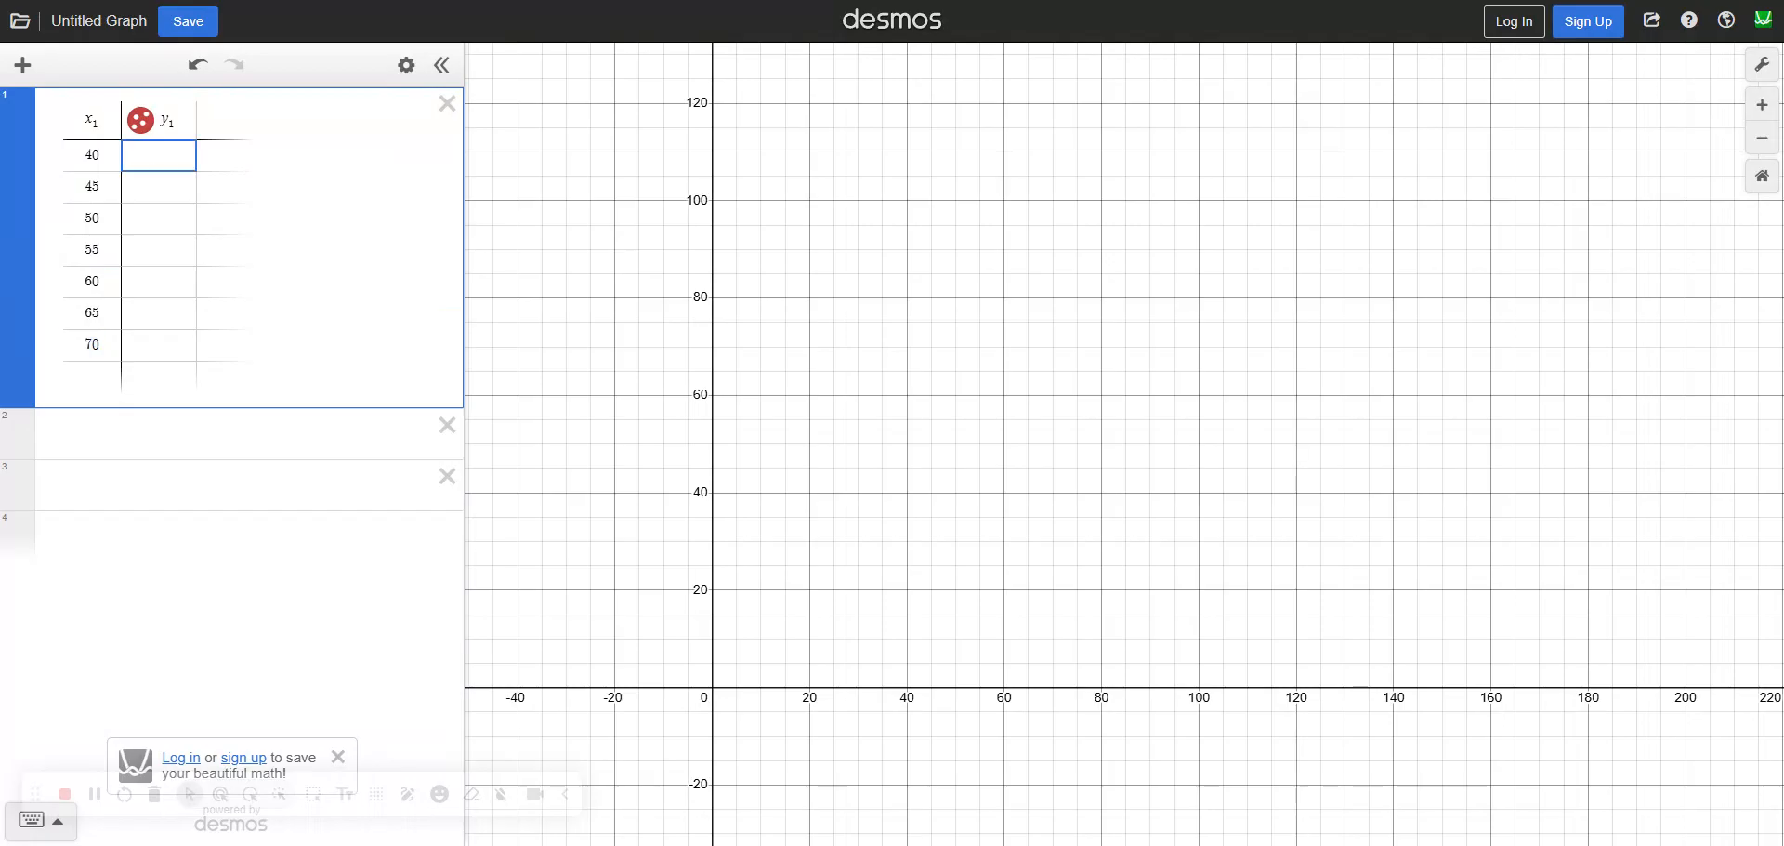
pyautogui.write('58')
pyautogui.press('Return')
pyautogui.write('62')
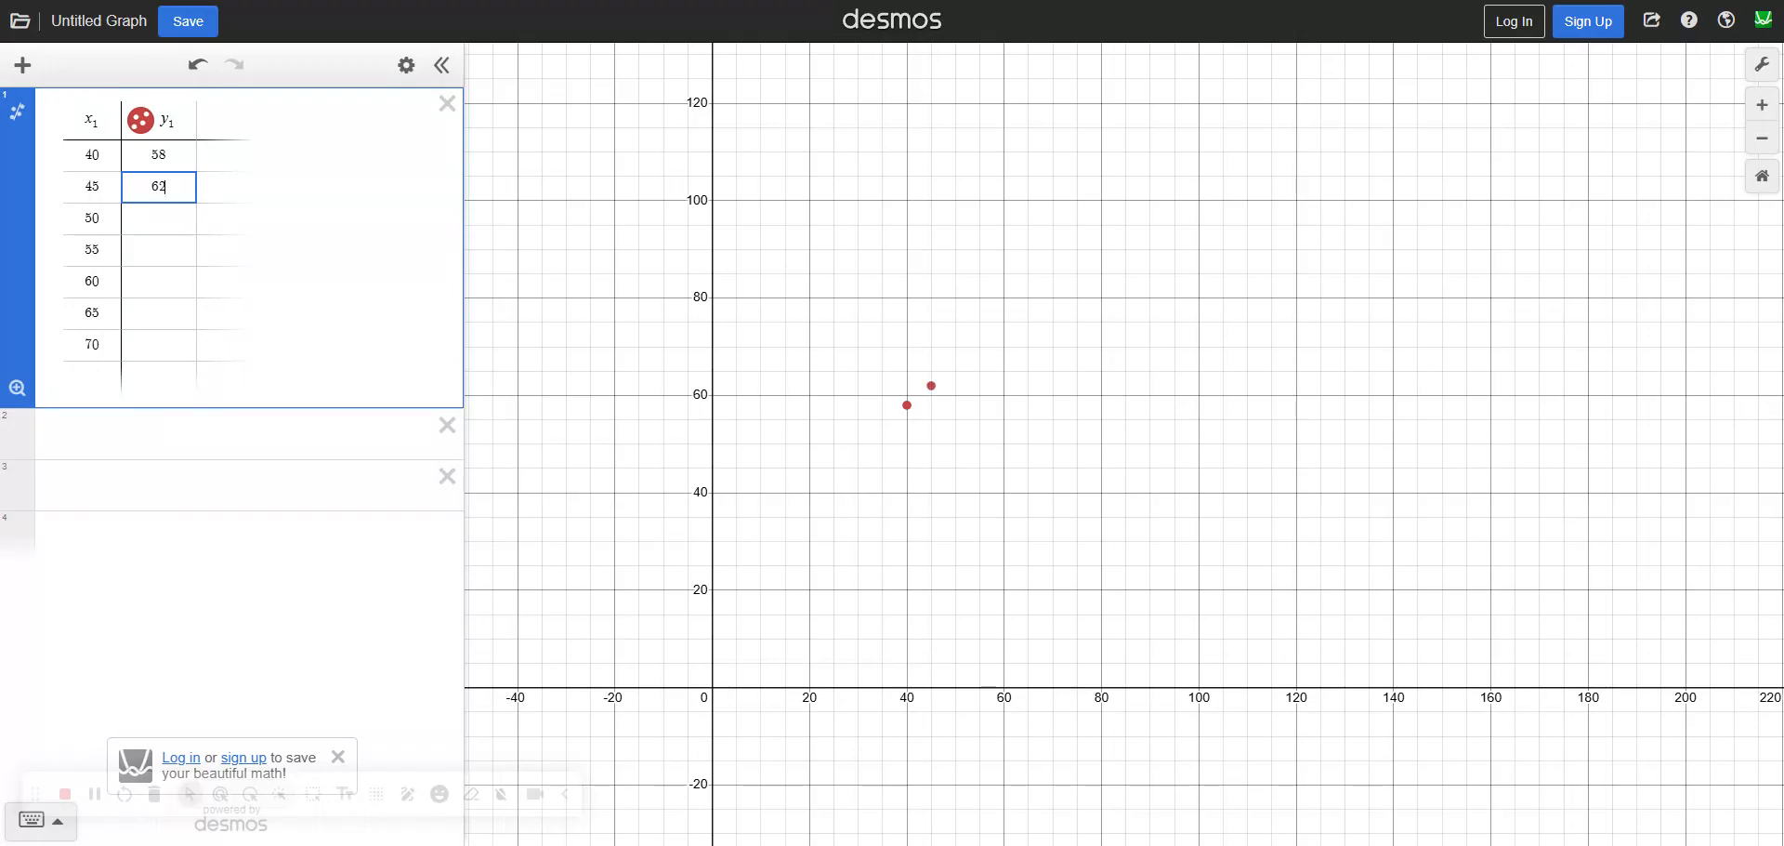
pyautogui.press('Return')
pyautogui.write('67')
pyautogui.press('Return')
pyautogui.write('70')
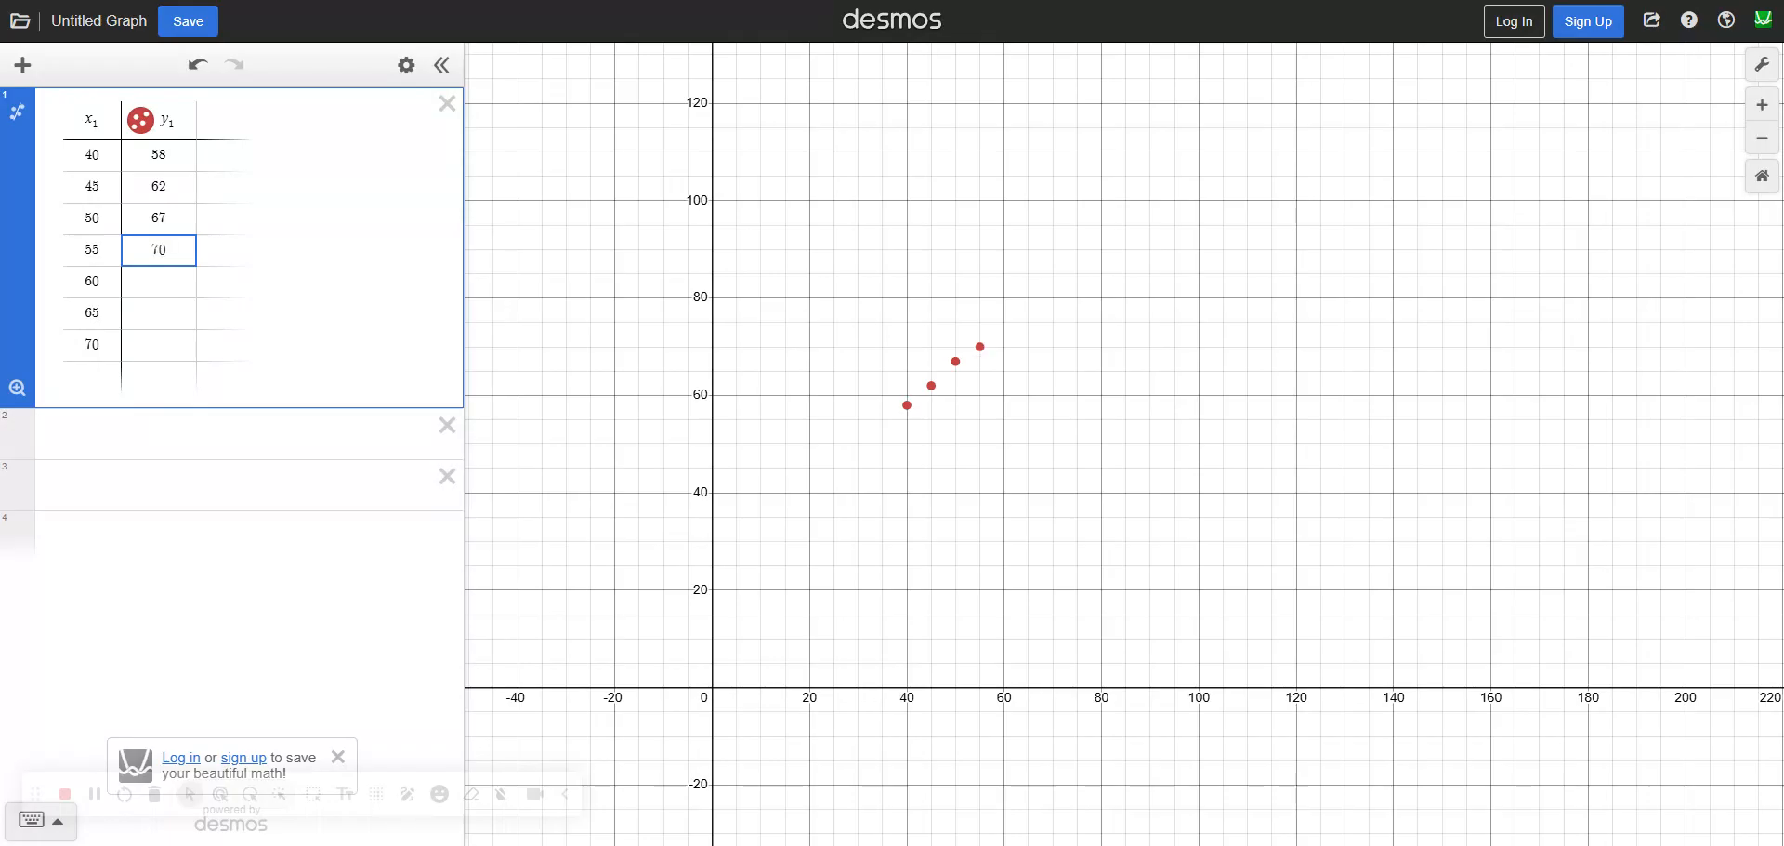
# Enter the y₁ values 74, 80 and 85 in the last three rows and add a linear regression to the table
pyautogui.press('Return')
pyautogui.write('74')
pyautogui.press('Return')
pyautogui.write('80')
pyautogui.press('Return')
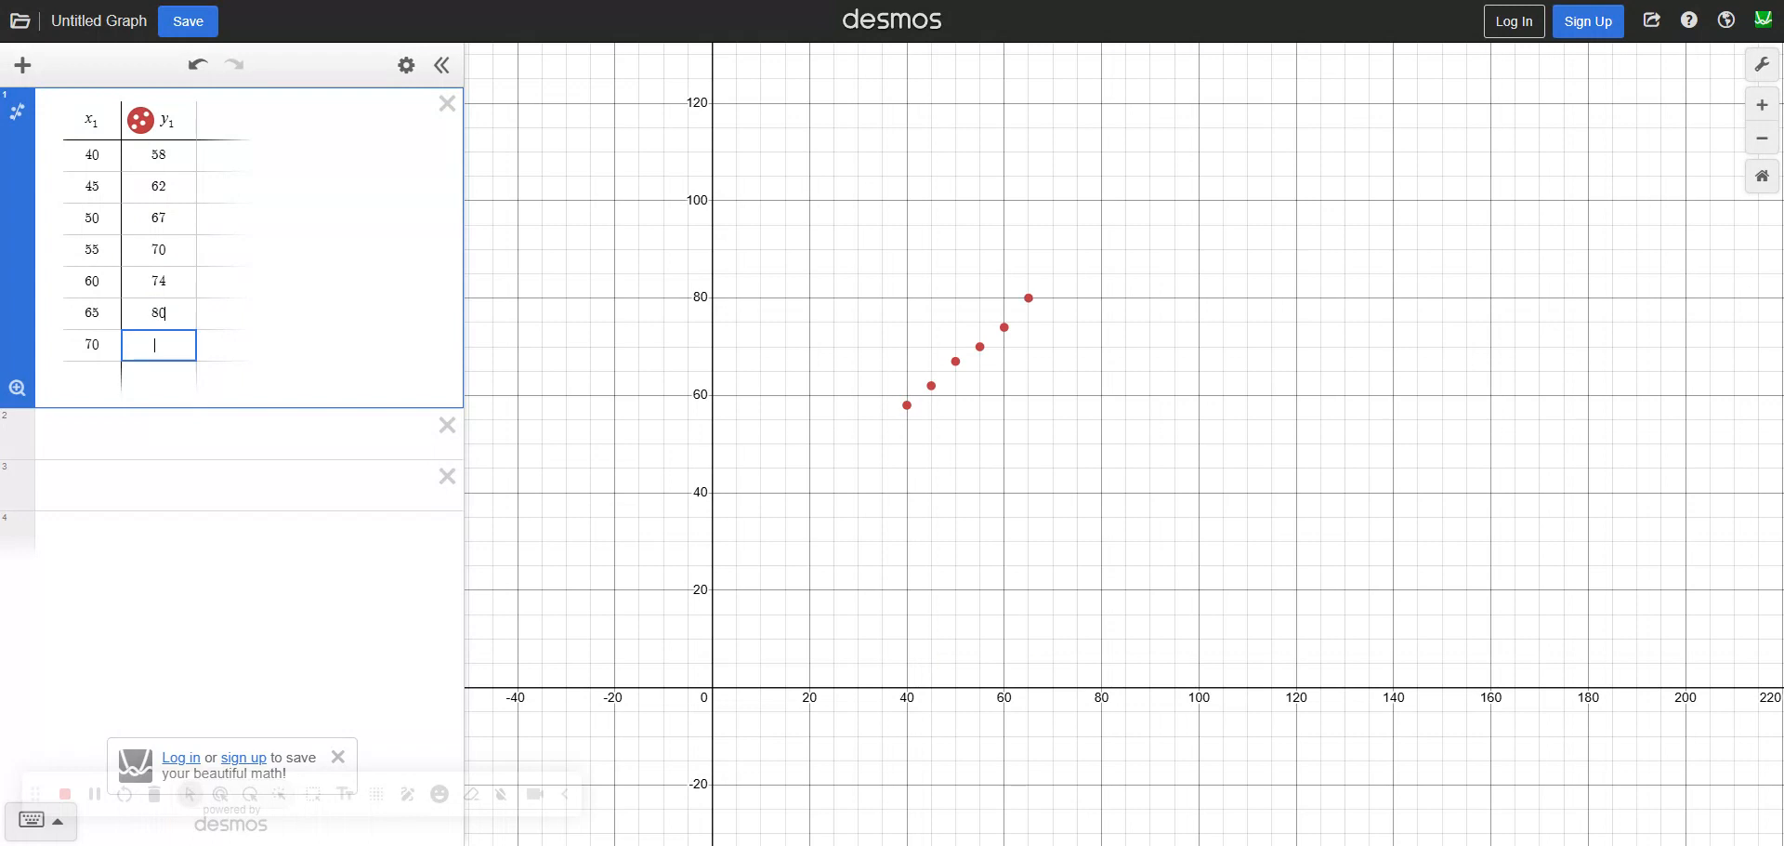
pyautogui.write('85')
pyautogui.click(15, 121)
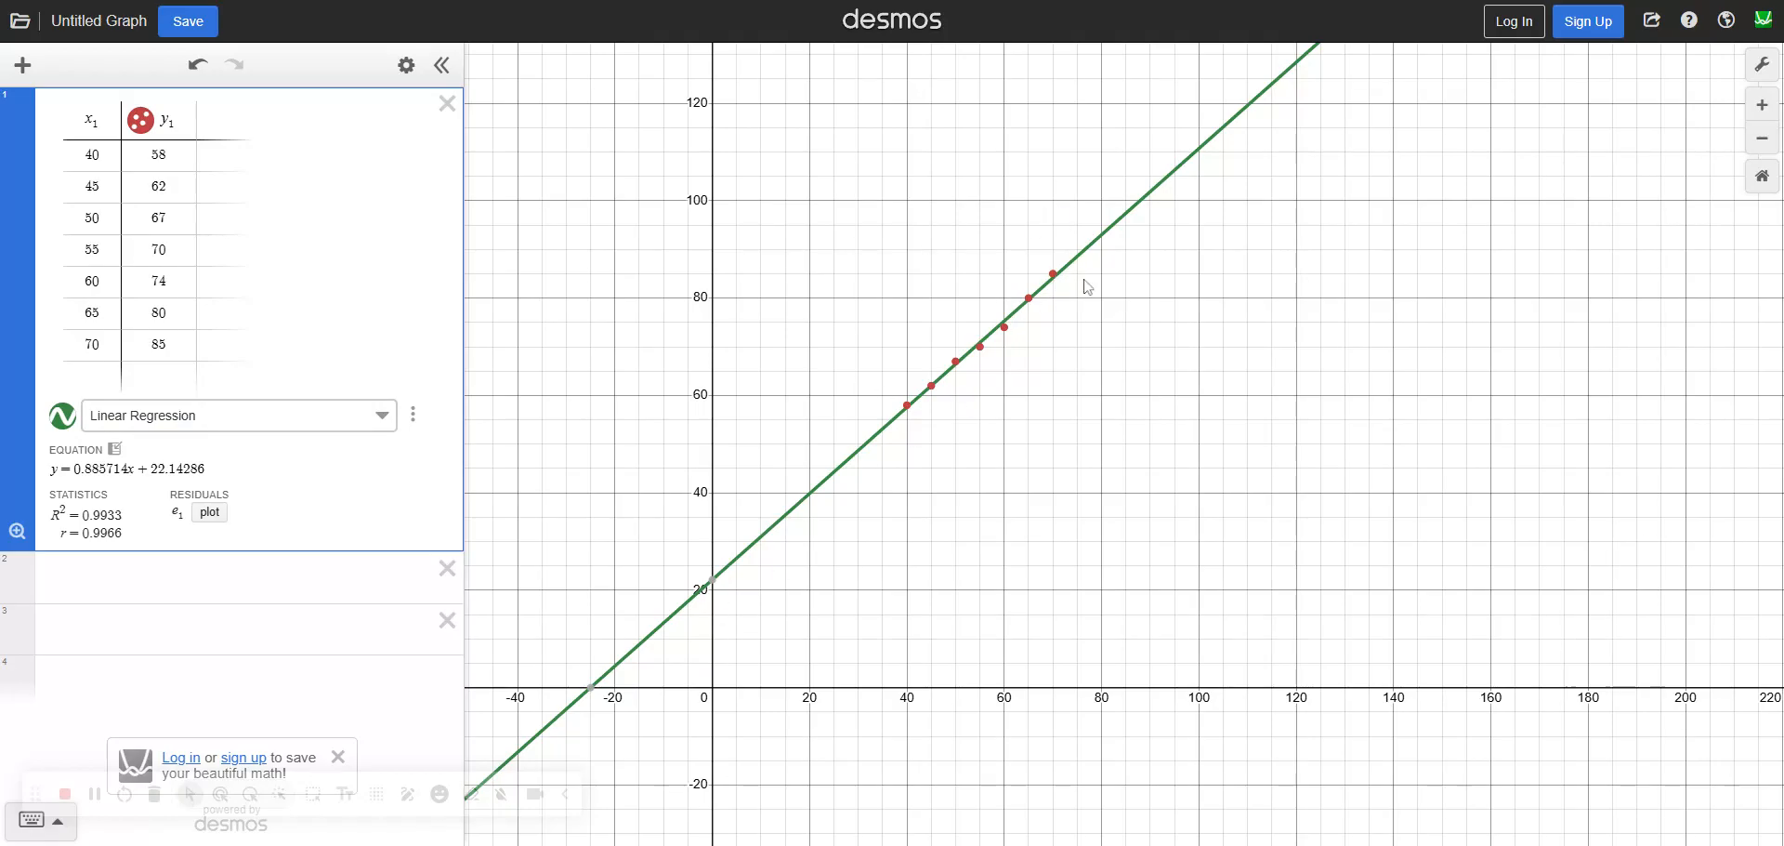
# Trace the regression line near y = 100 to read its coordinates
pyautogui.click(1142, 200)
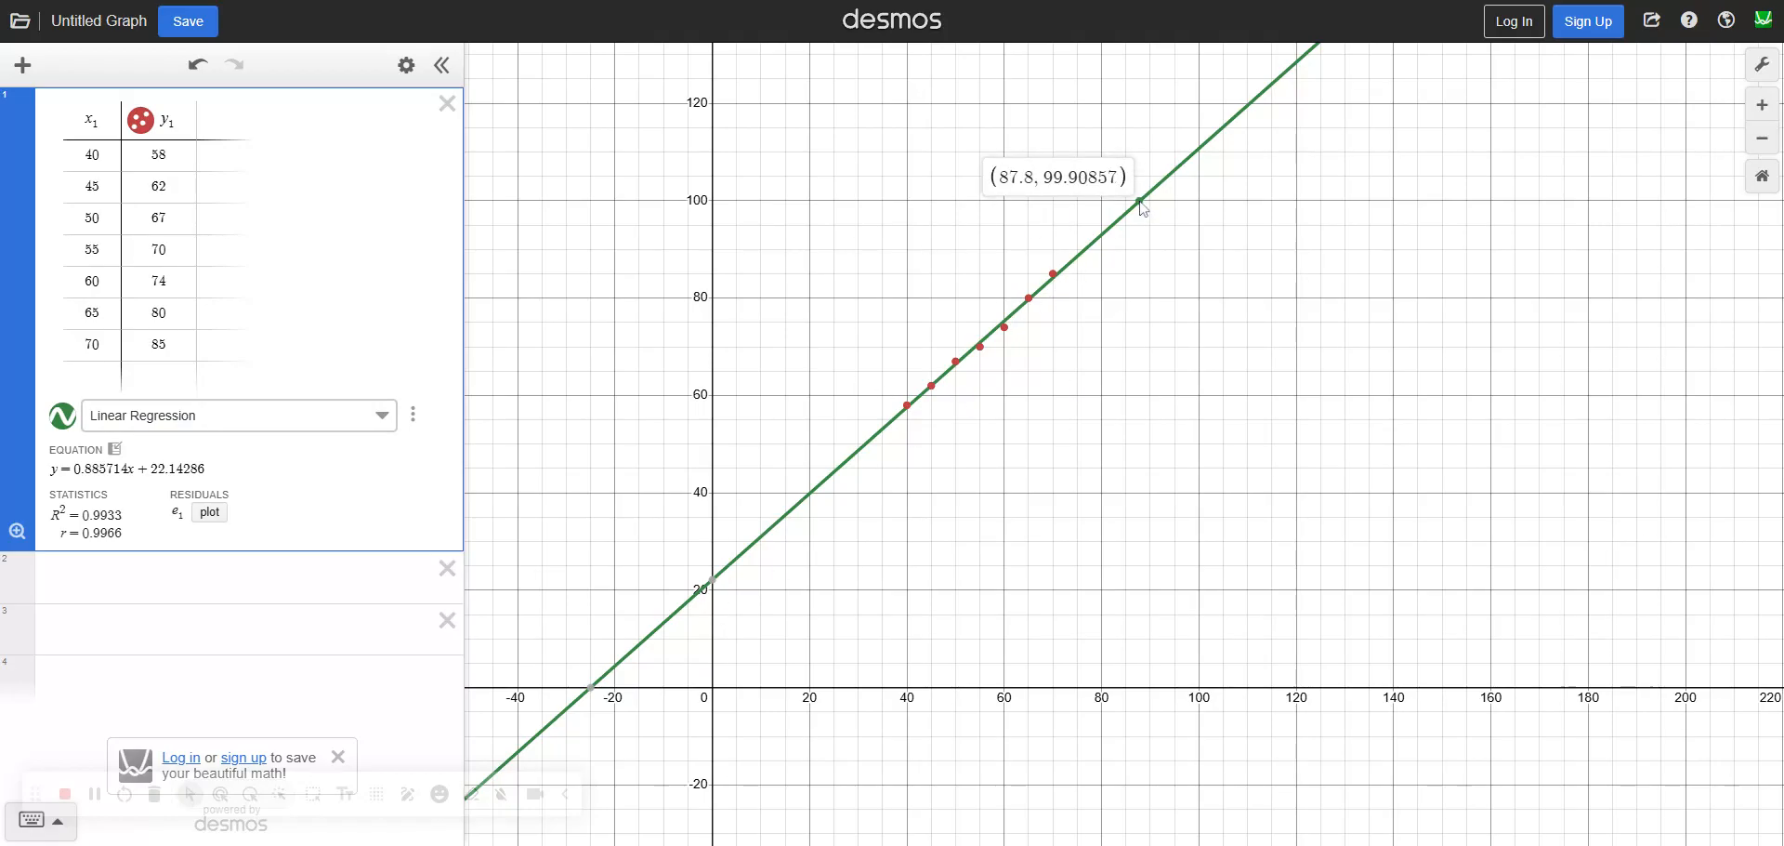
pyautogui.moveTo(1139, 202); pyautogui.dragTo(1141, 201)
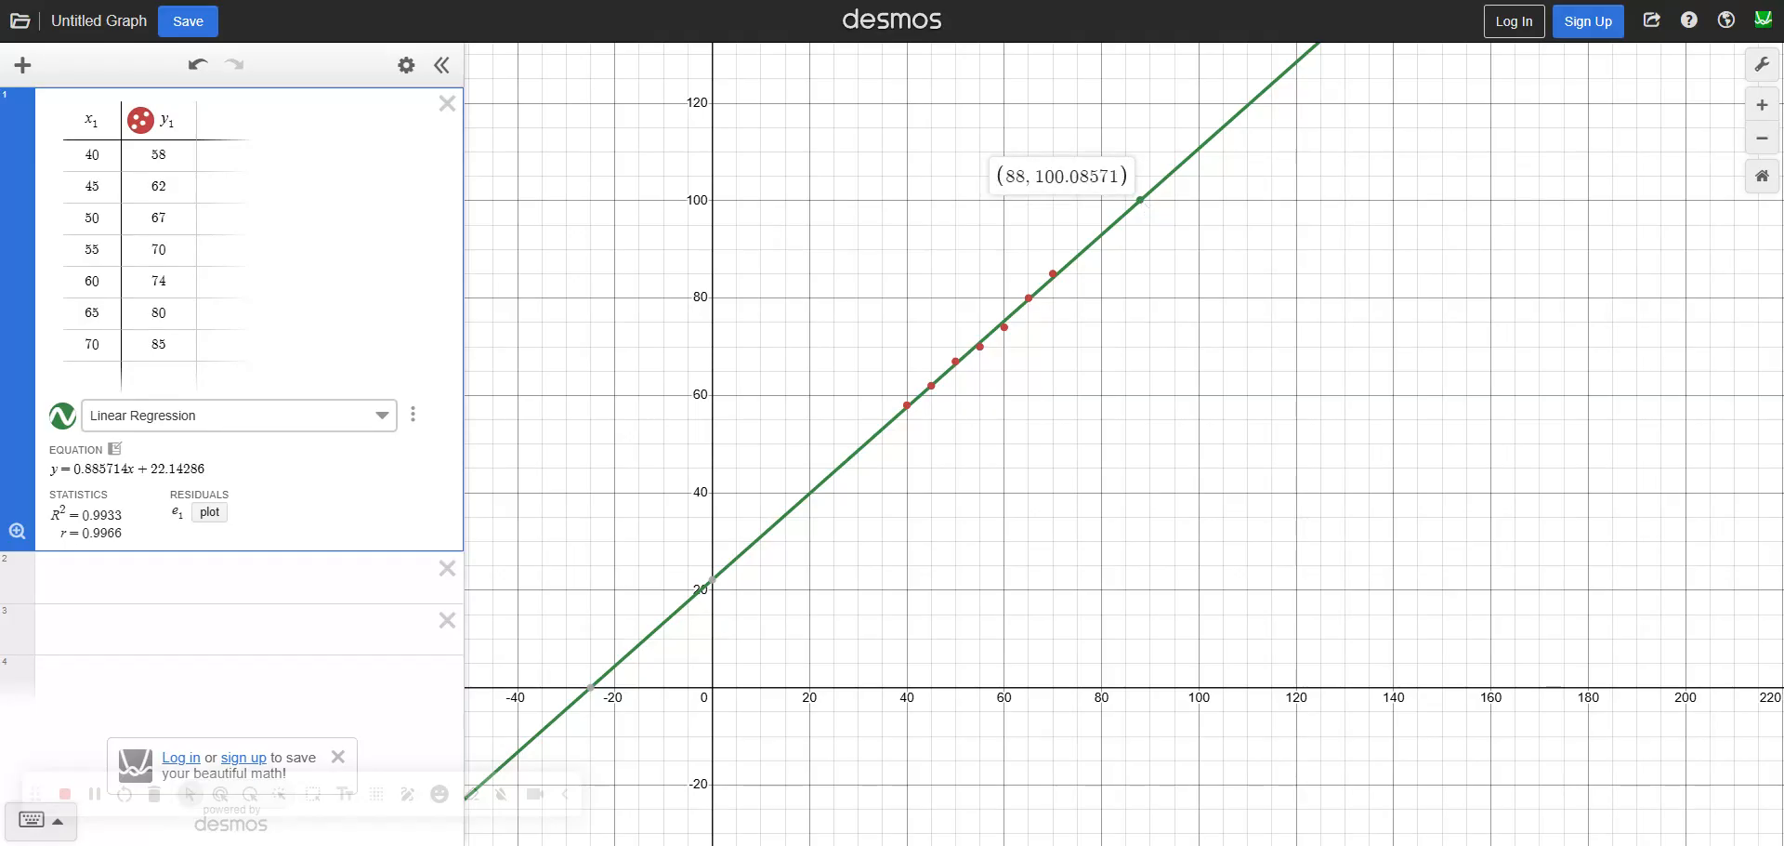
pyautogui.moveTo(1141, 200); pyautogui.dragTo(1148, 214)
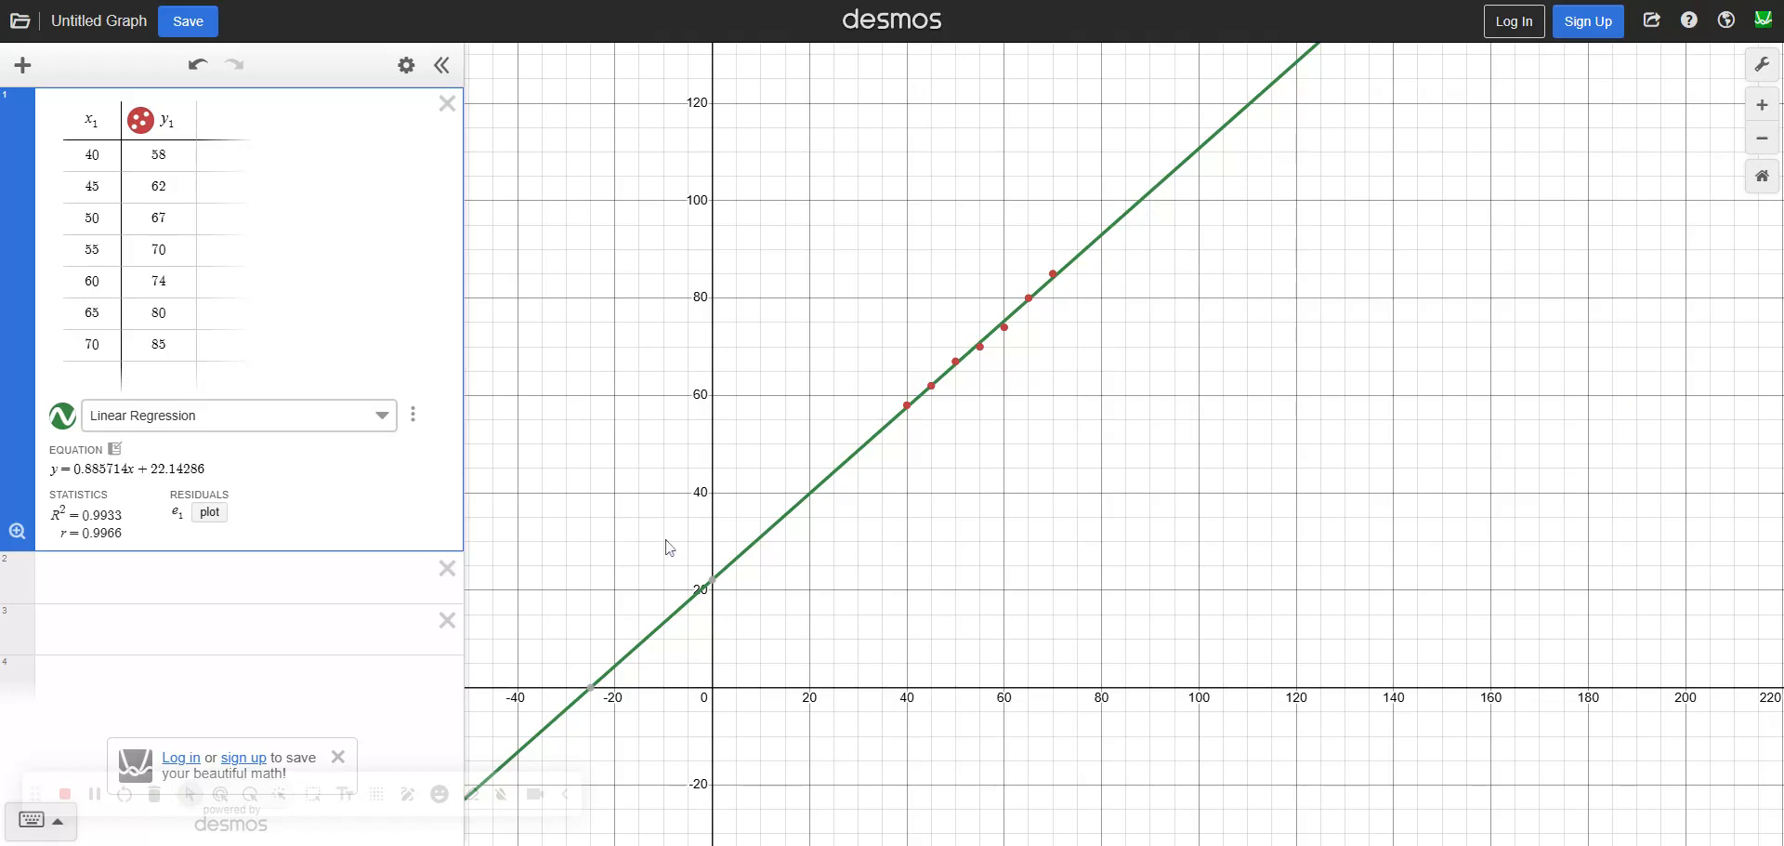
pyautogui.moveTo(811, 494); pyautogui.dragTo(1129, 192)
# Set the y₁ value in the x₁ = 55 row to 23 to test an outlier
pyautogui.click(160, 156)
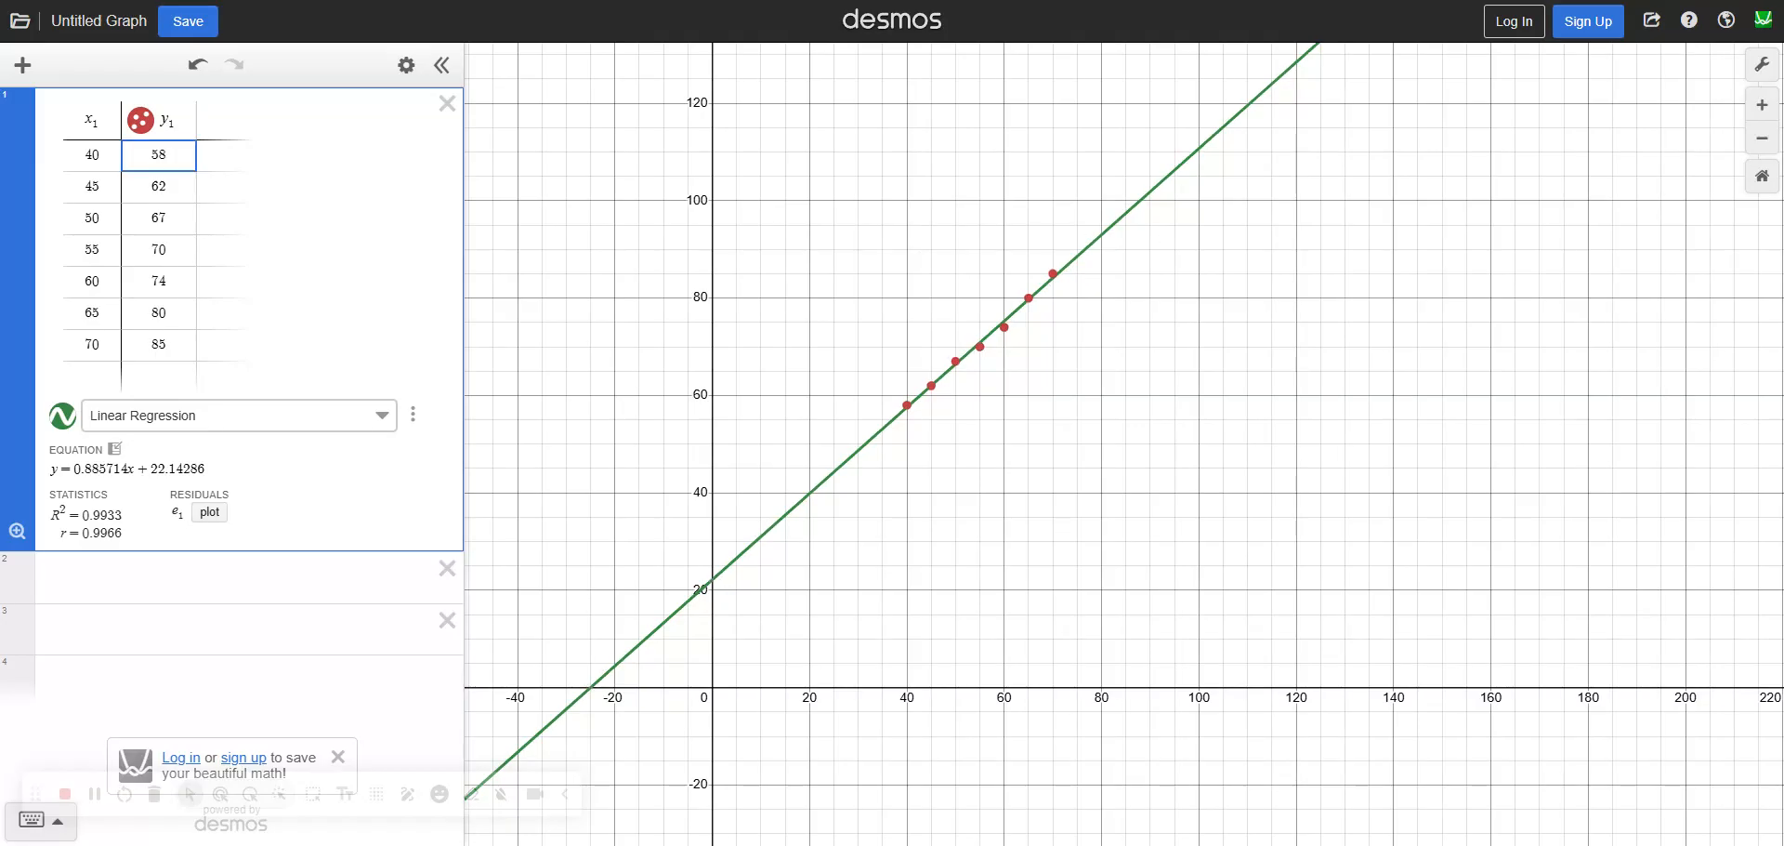
pyautogui.press('Down')
pyautogui.press('Down')
pyautogui.press('Down')
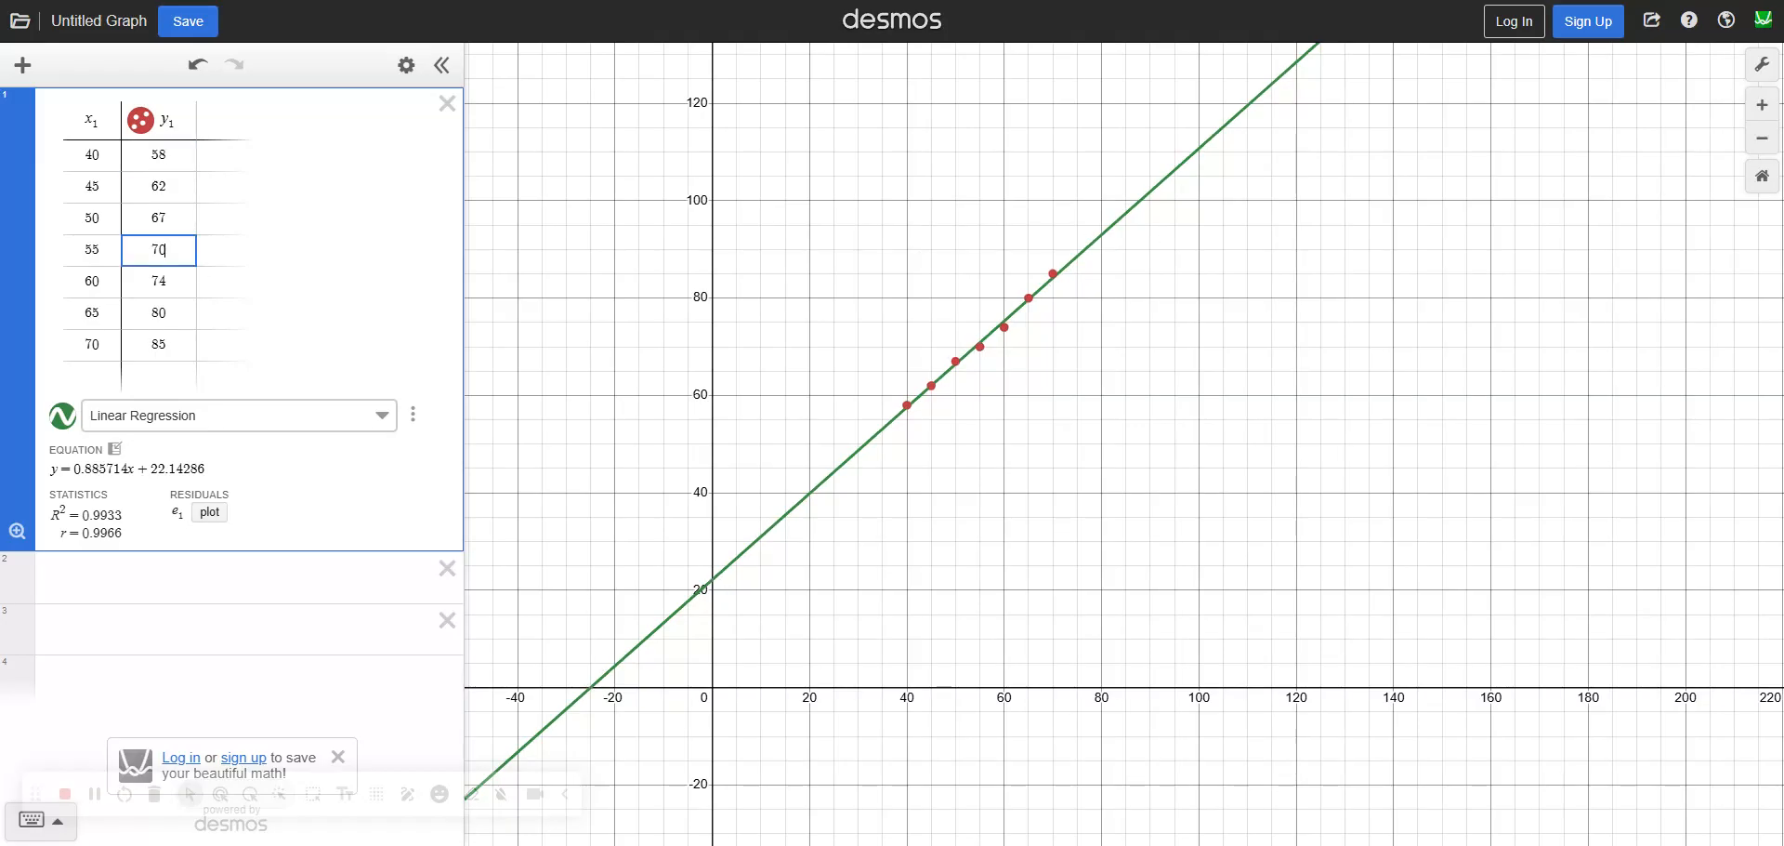
pyautogui.press('BackSpace')
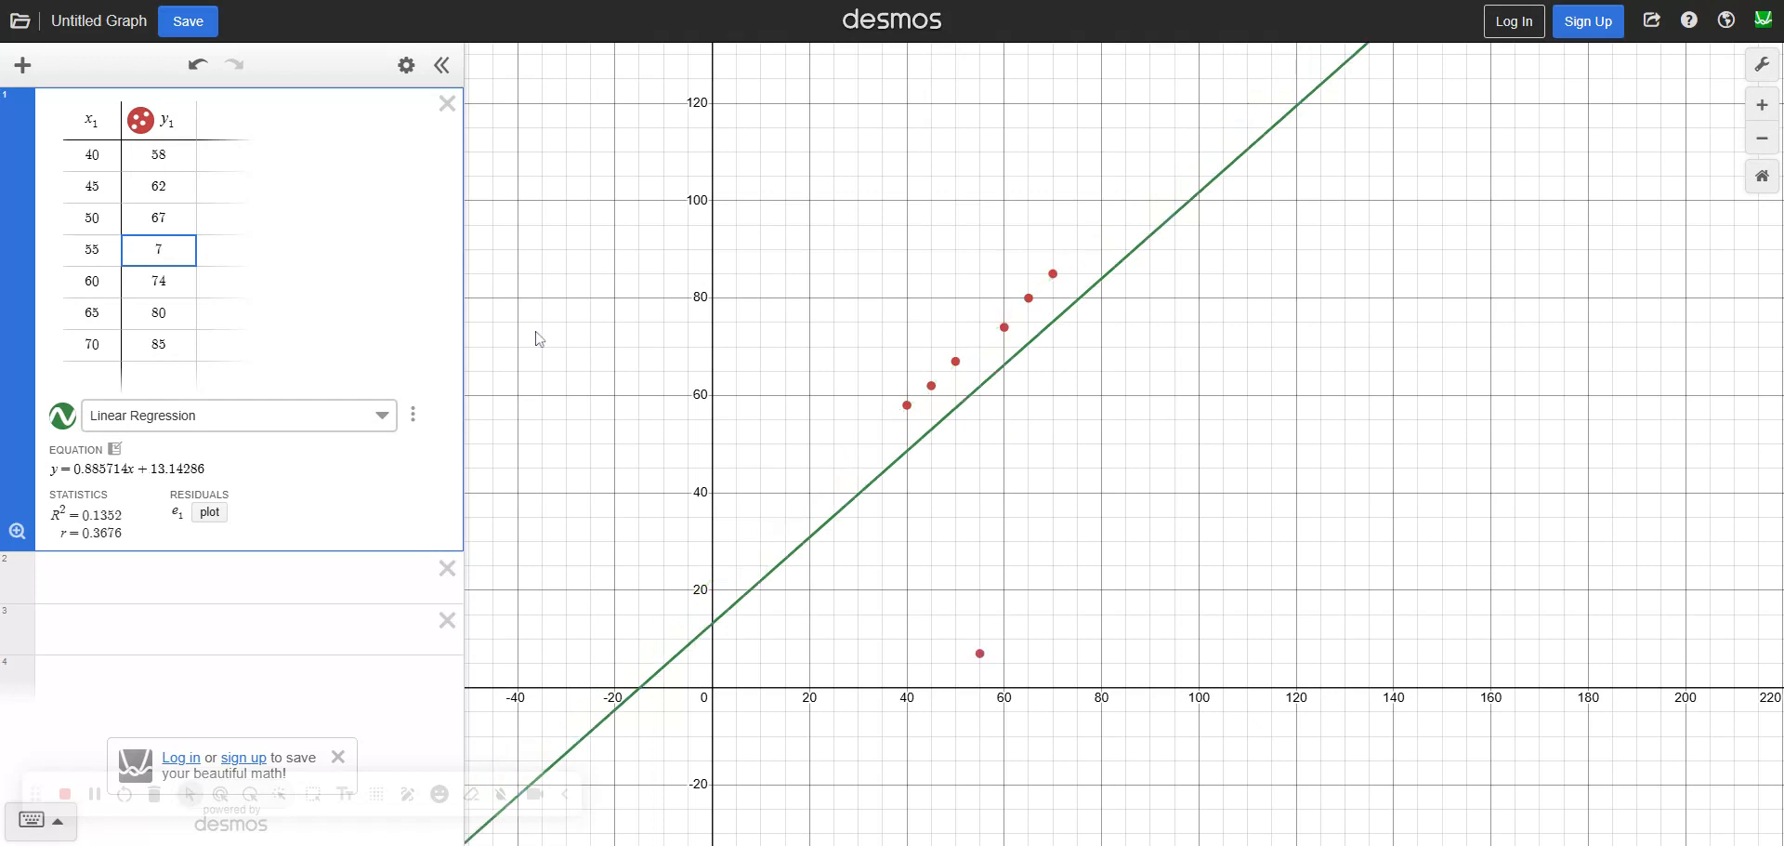
pyautogui.press('BackSpace')
pyautogui.write('23')
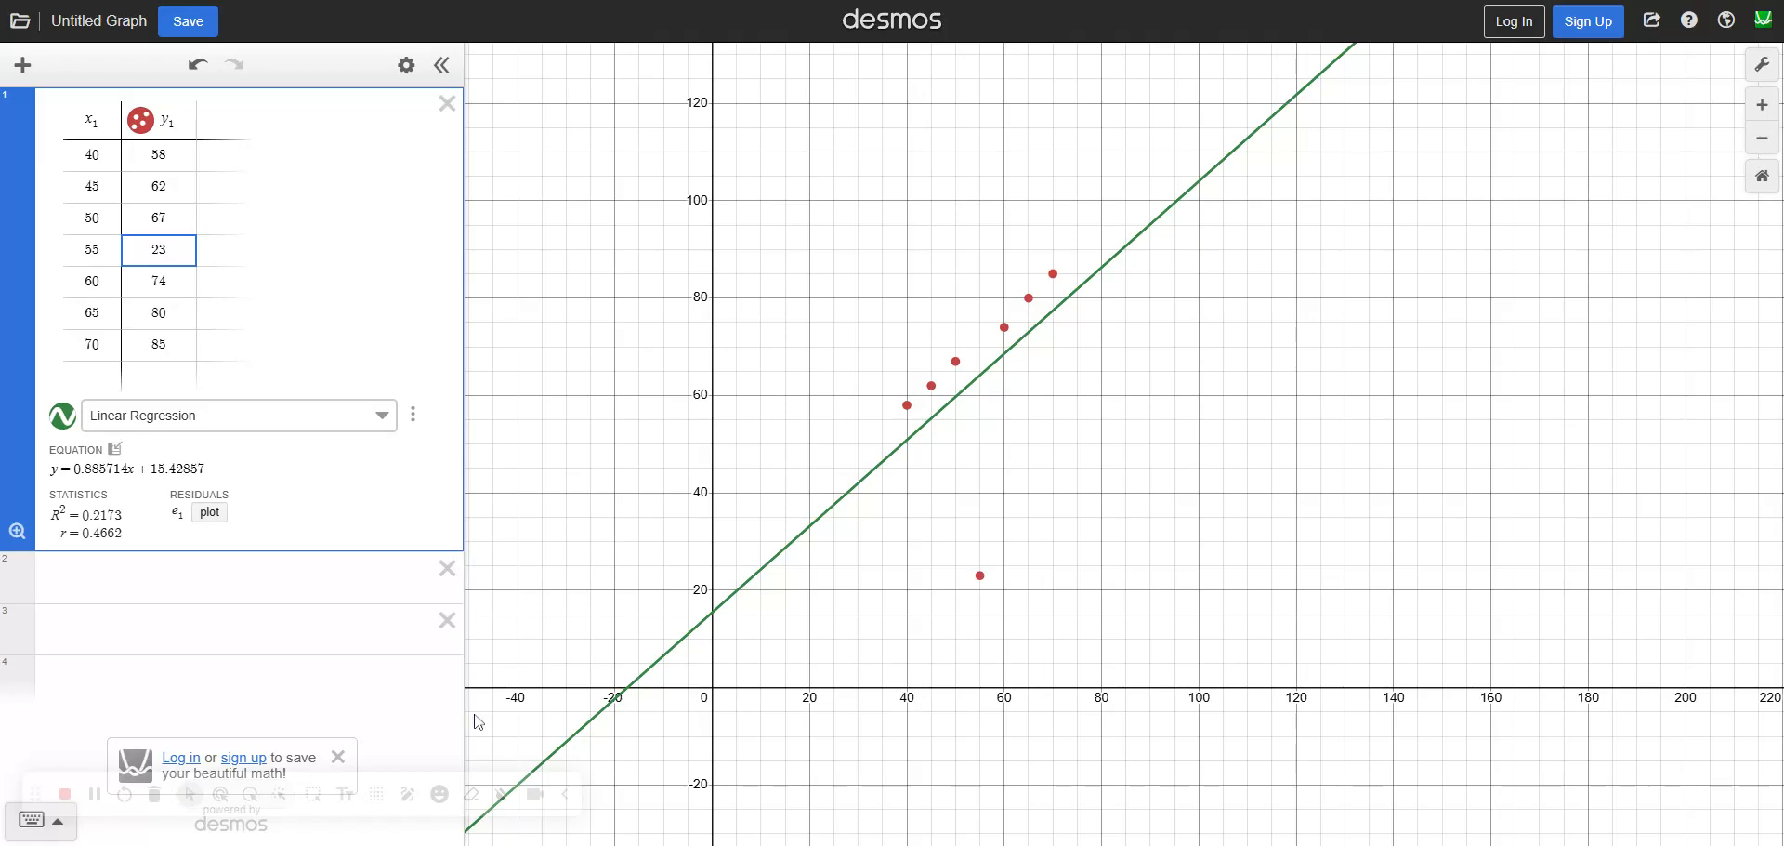
pyautogui.click(270, 569)
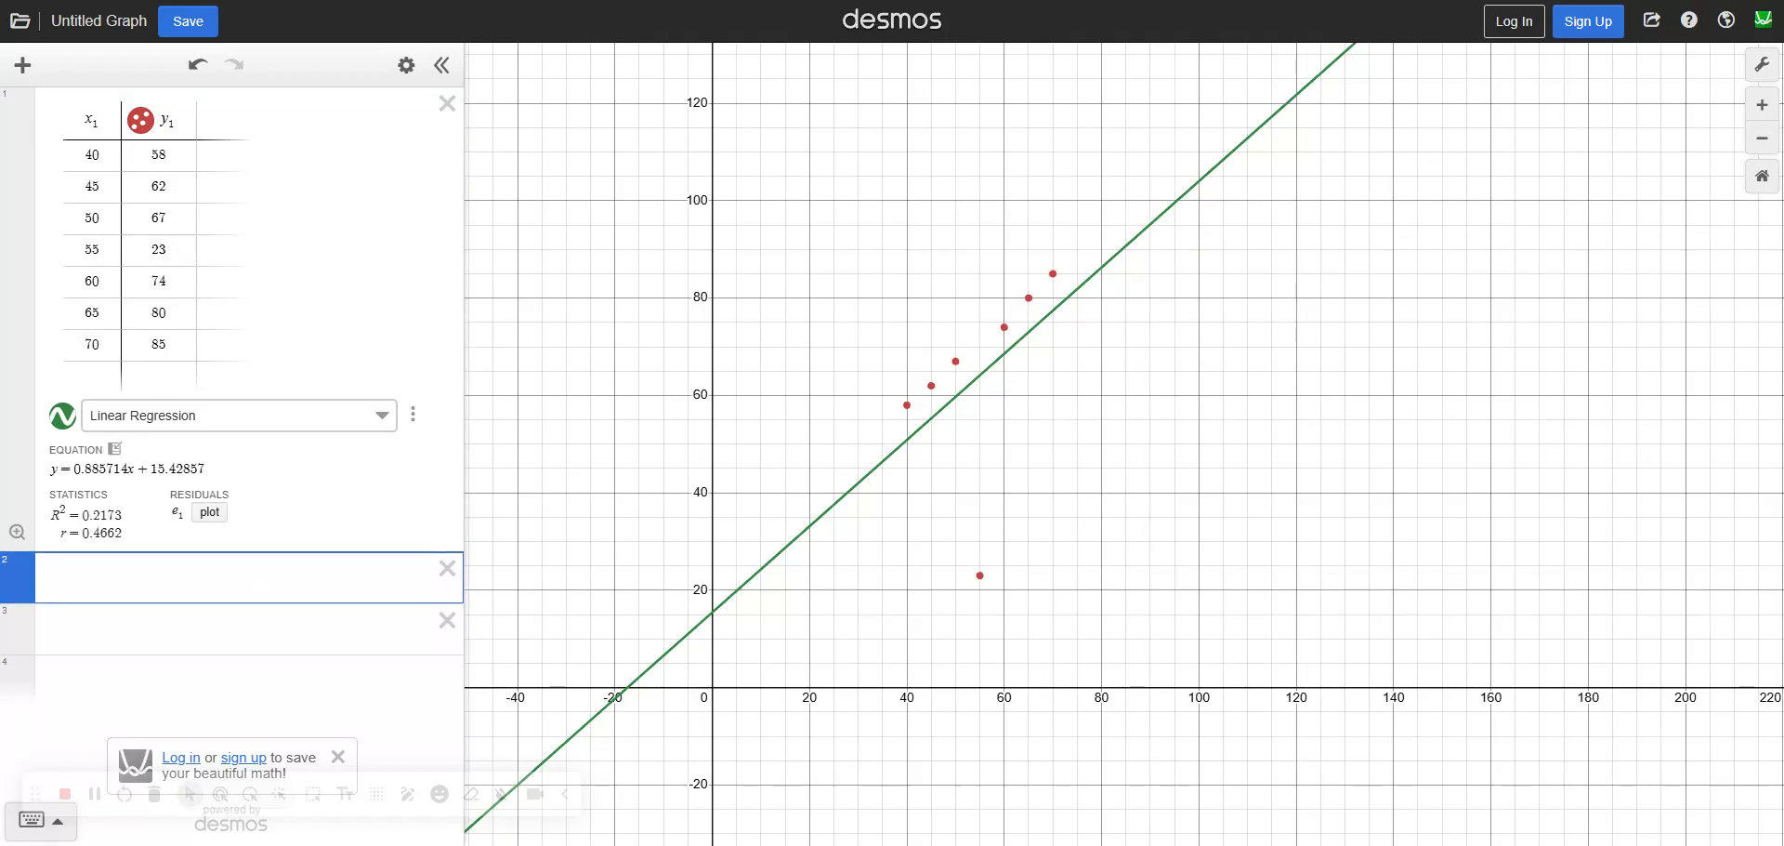
# Restore the y₁ value in the x₁ = 55 row to 70
pyautogui.click(170, 250)
pyautogui.press('BackSpace')
pyautogui.press('BackSpace')
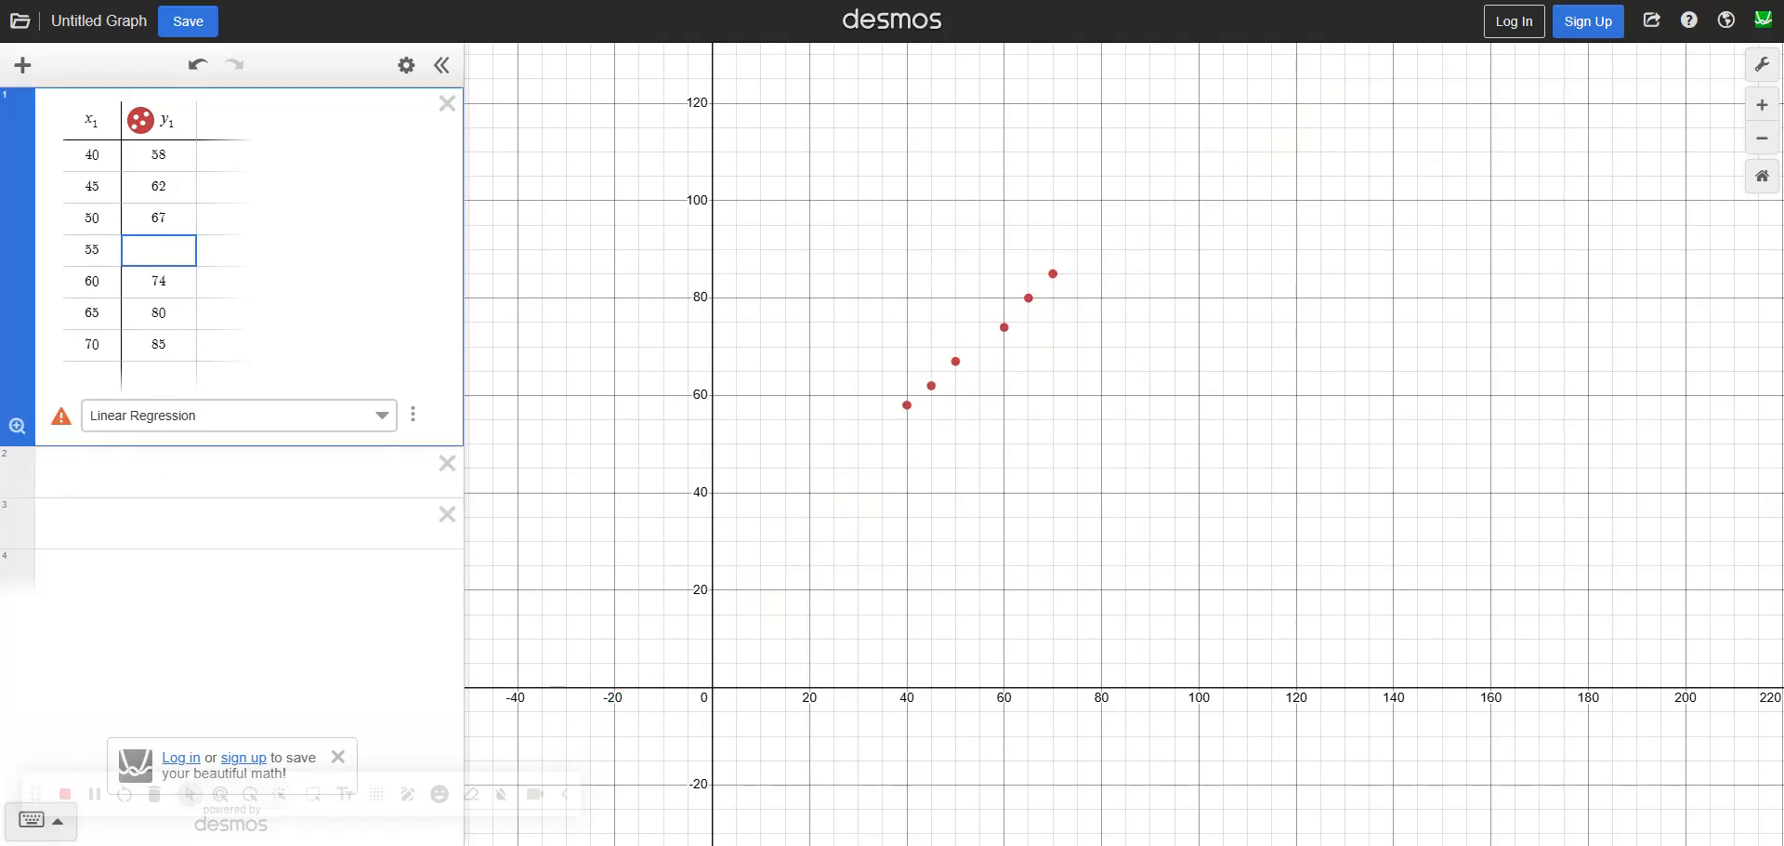
pyautogui.write('70')
# Enter the expression histogram(x₁) in the empty line below the table
pyautogui.click(162, 599)
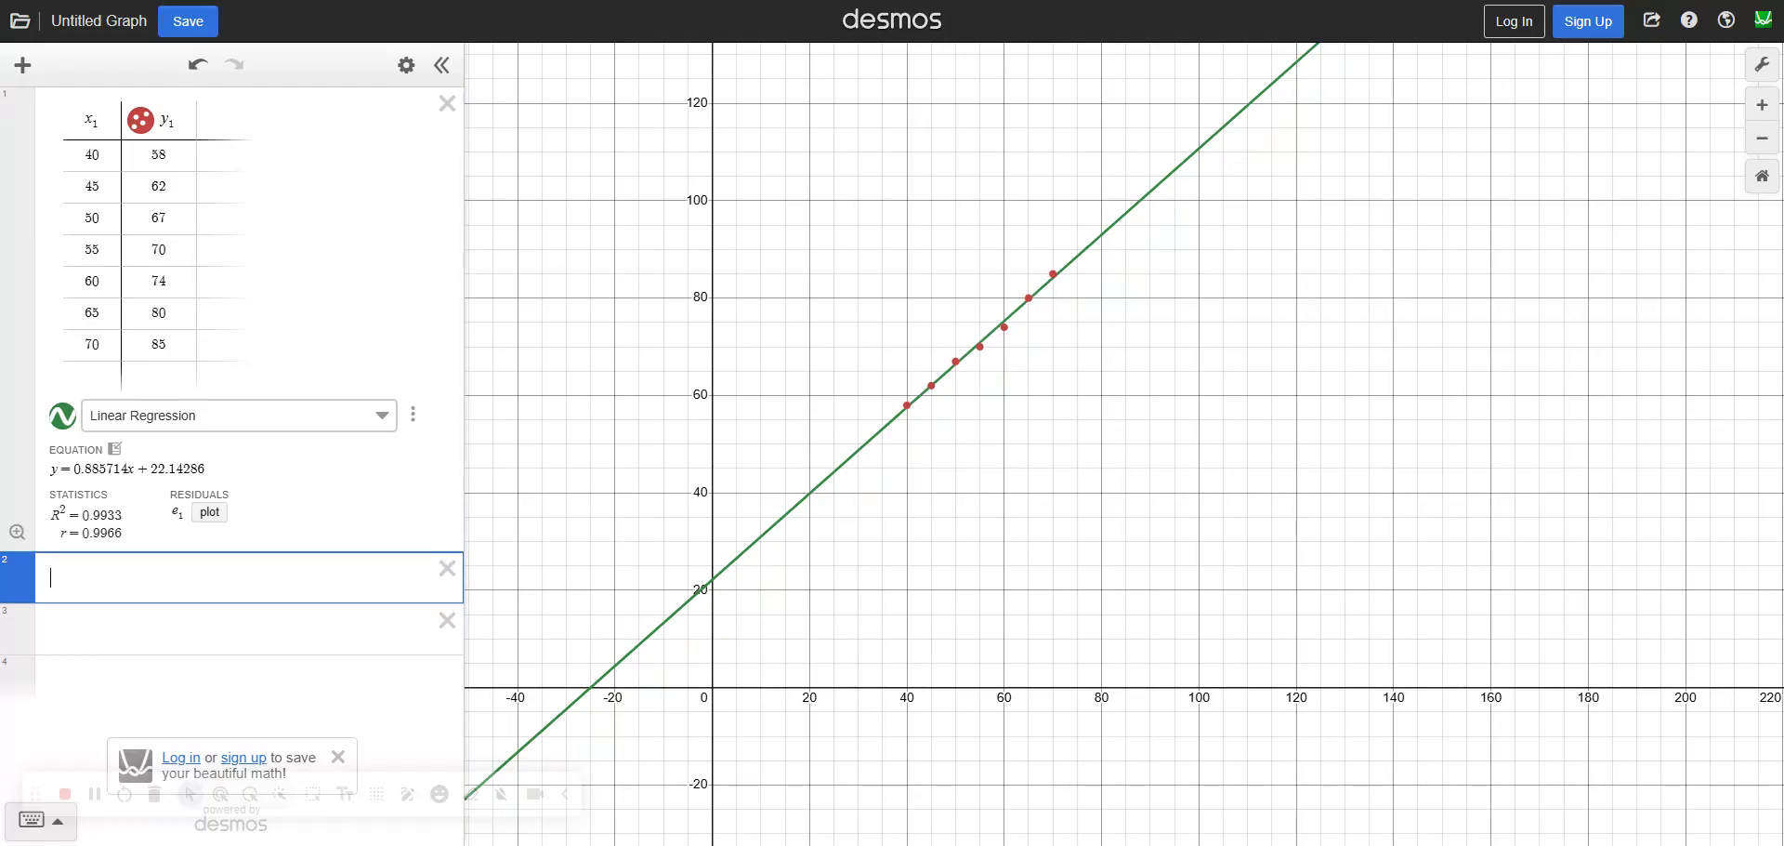
pyautogui.write('histo')
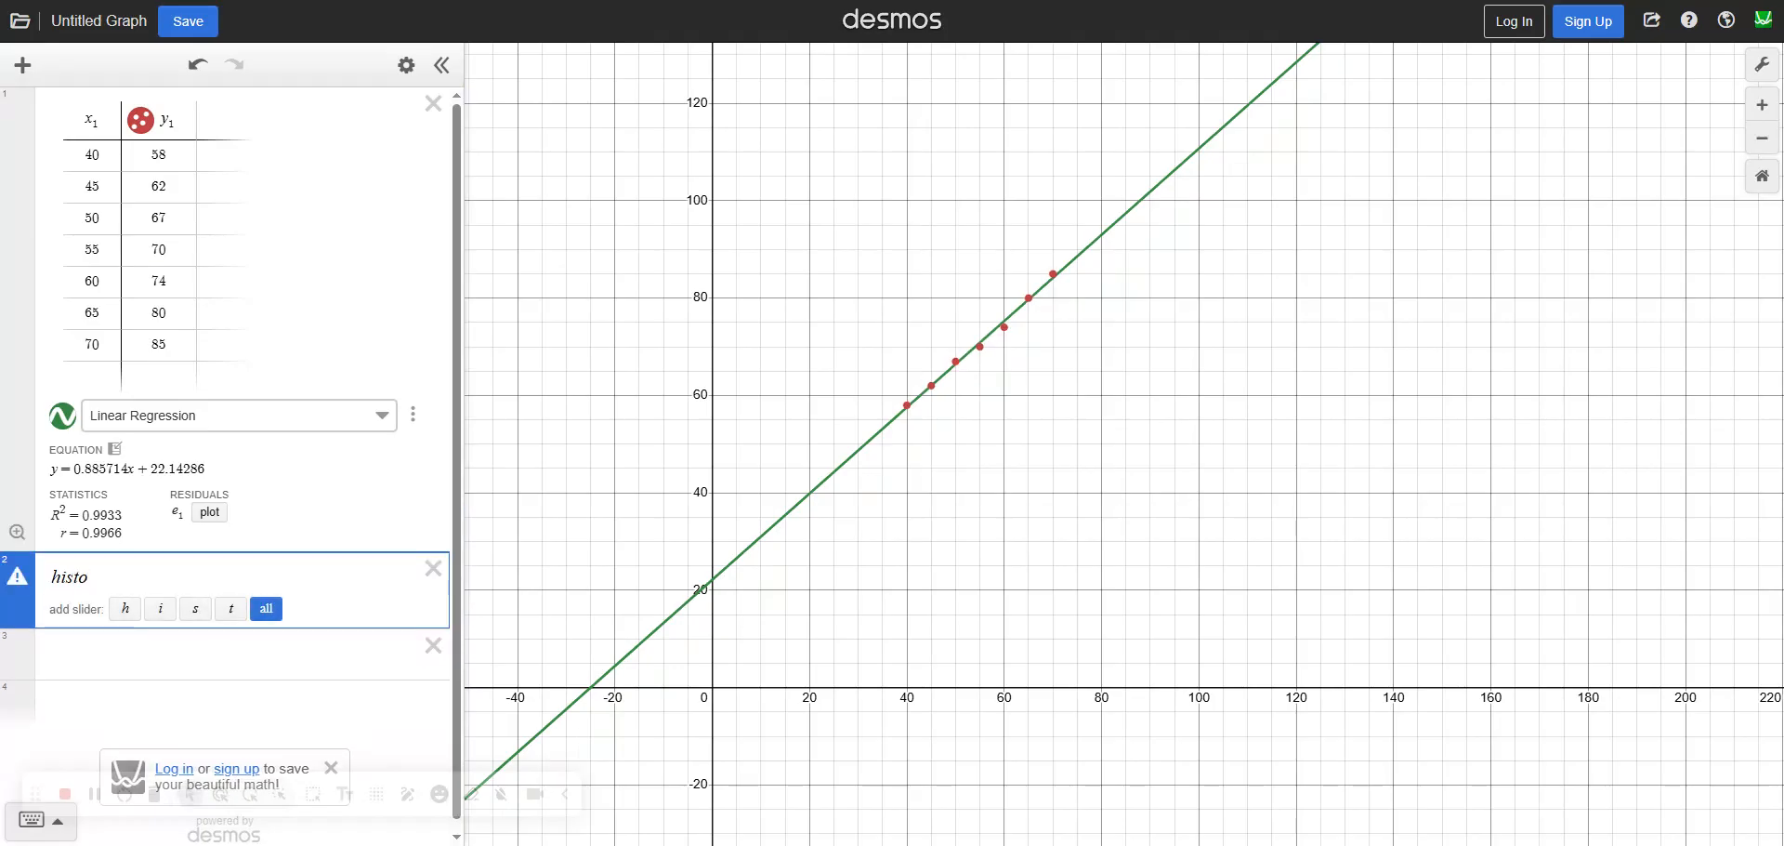
pyautogui.write('gram')
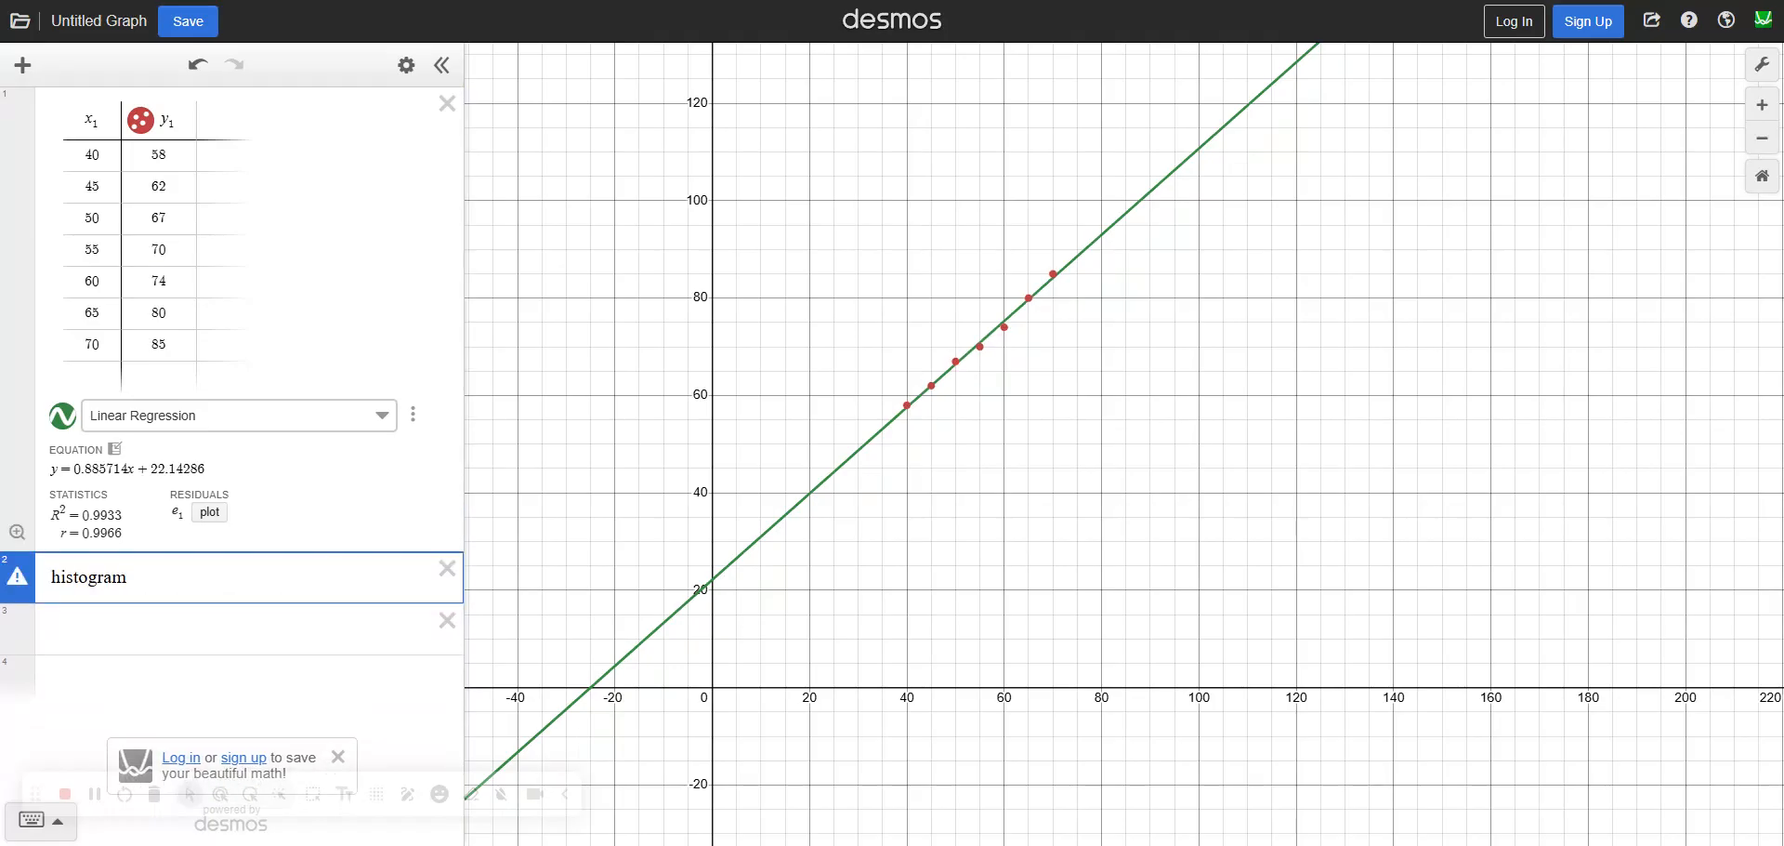
pyautogui.write('(x)')
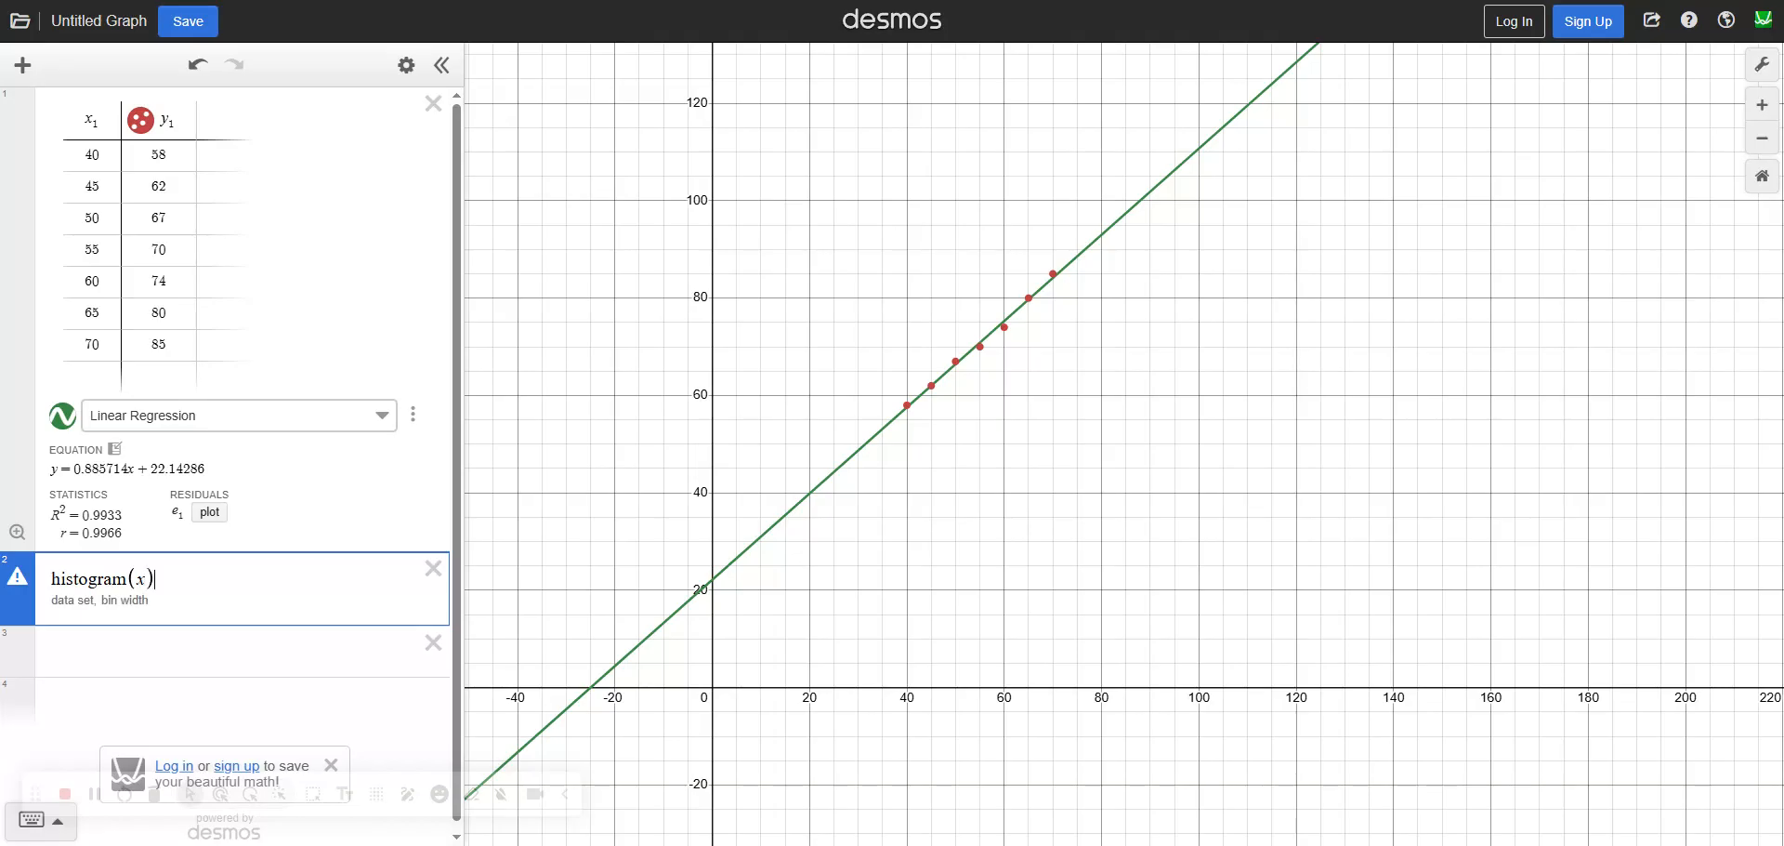
pyautogui.press('BackSpace')
pyautogui.write('1')
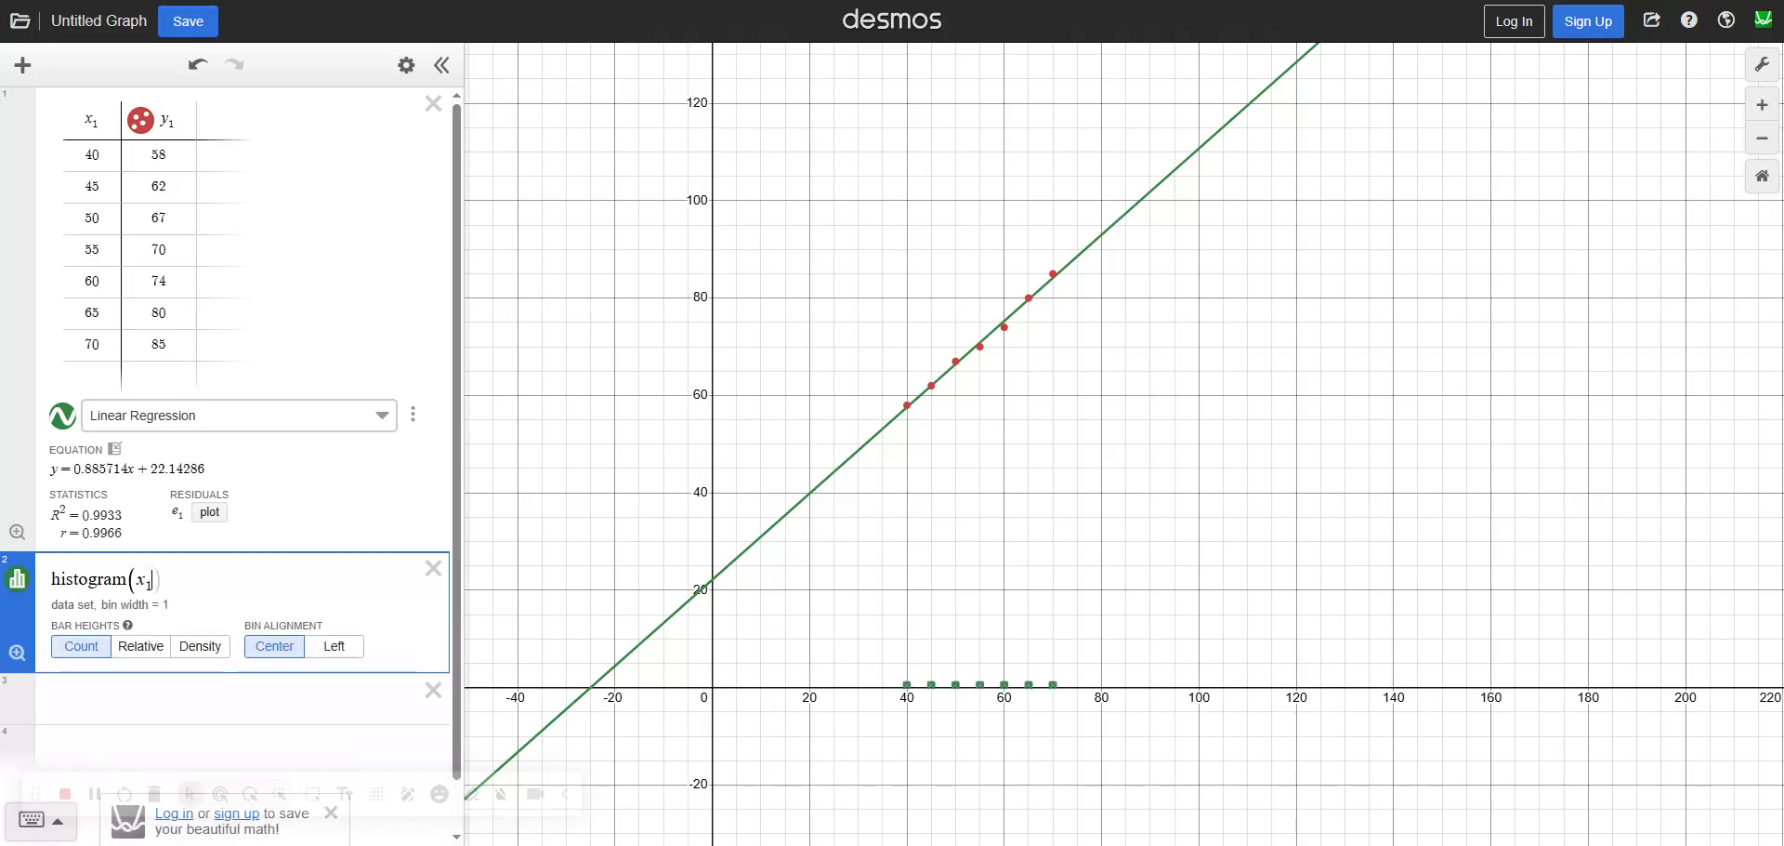
pyautogui.write(')')
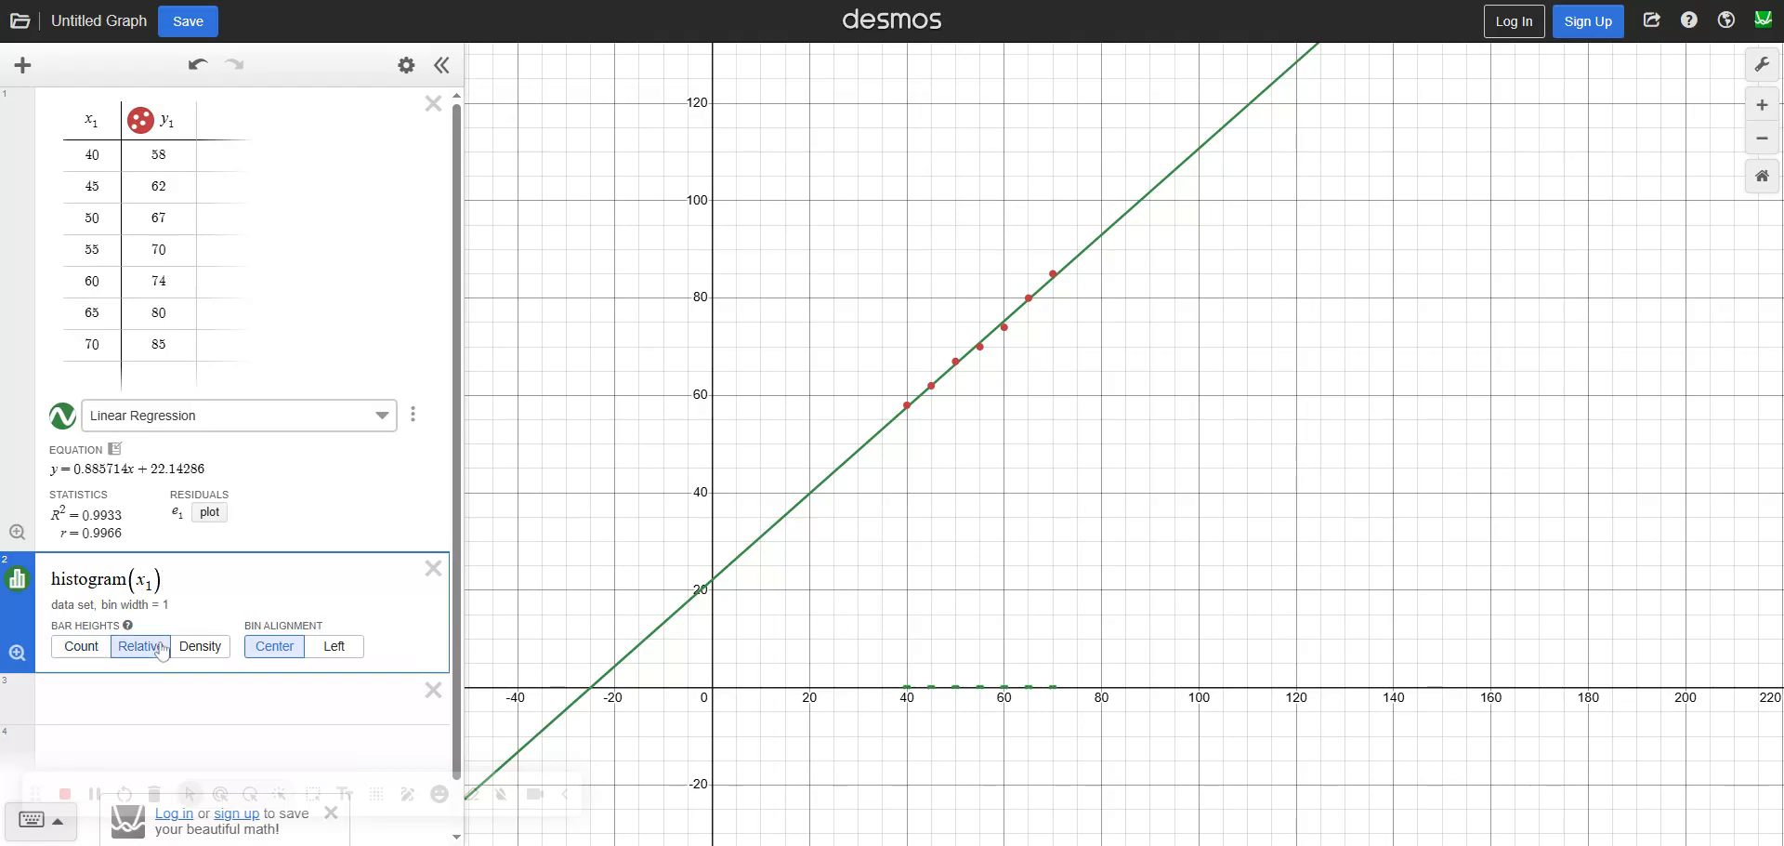
# Set the histogram's bin alignment to Left, and try Relative and Density bar heights before returning to Count
pyautogui.click(335, 645)
pyautogui.click(141, 645)
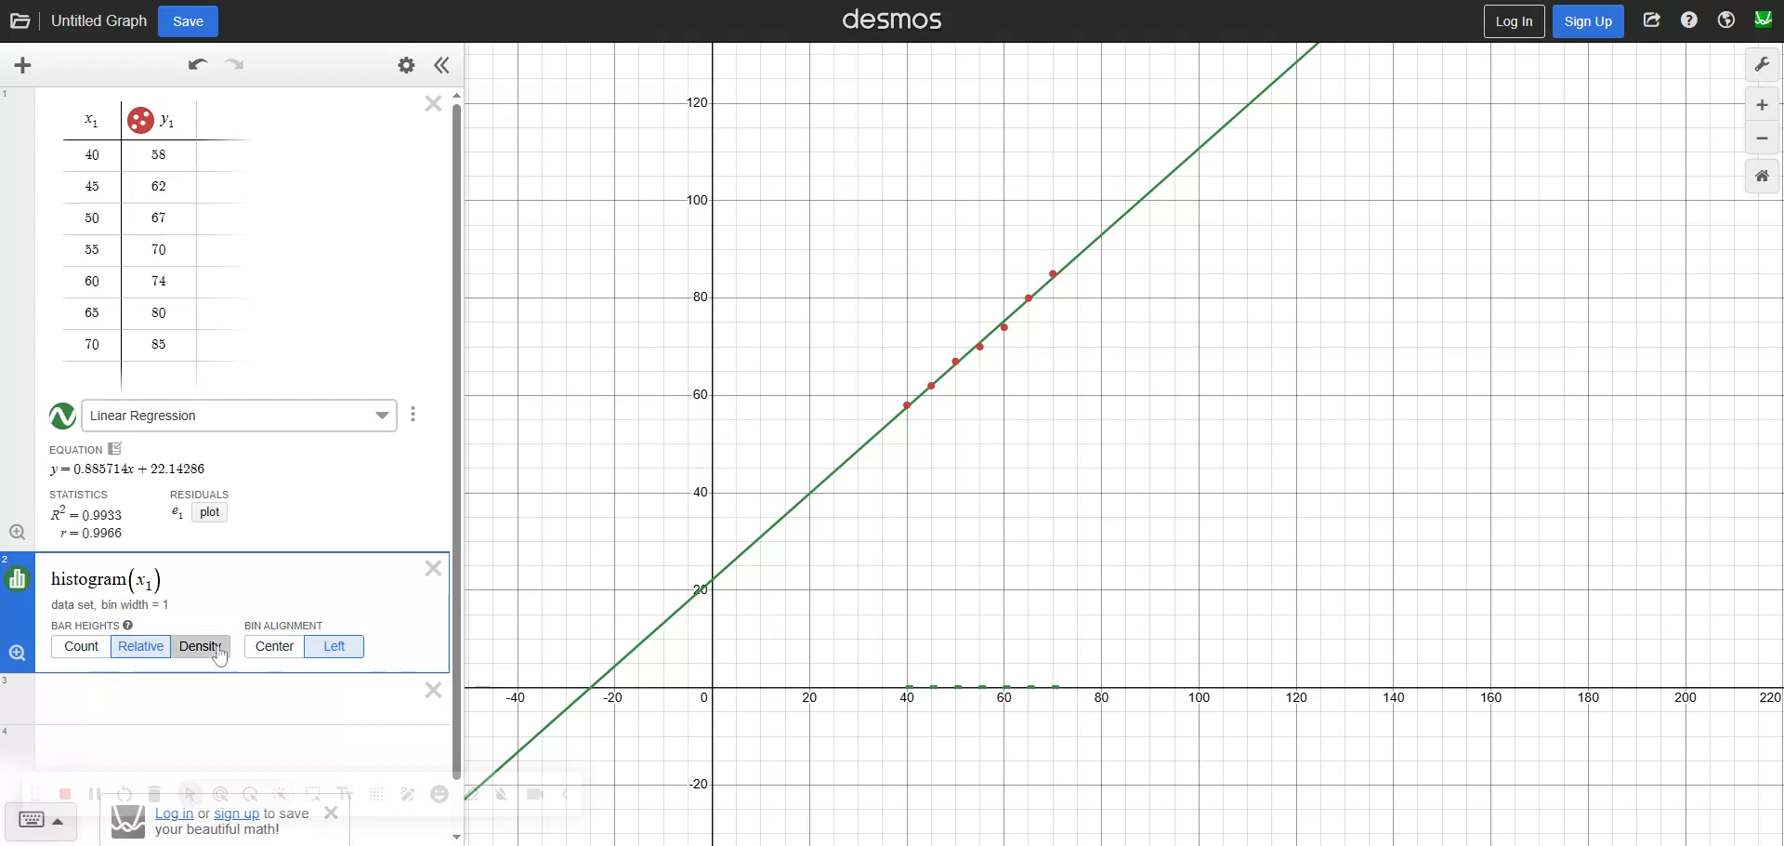
pyautogui.click(200, 645)
pyautogui.click(80, 645)
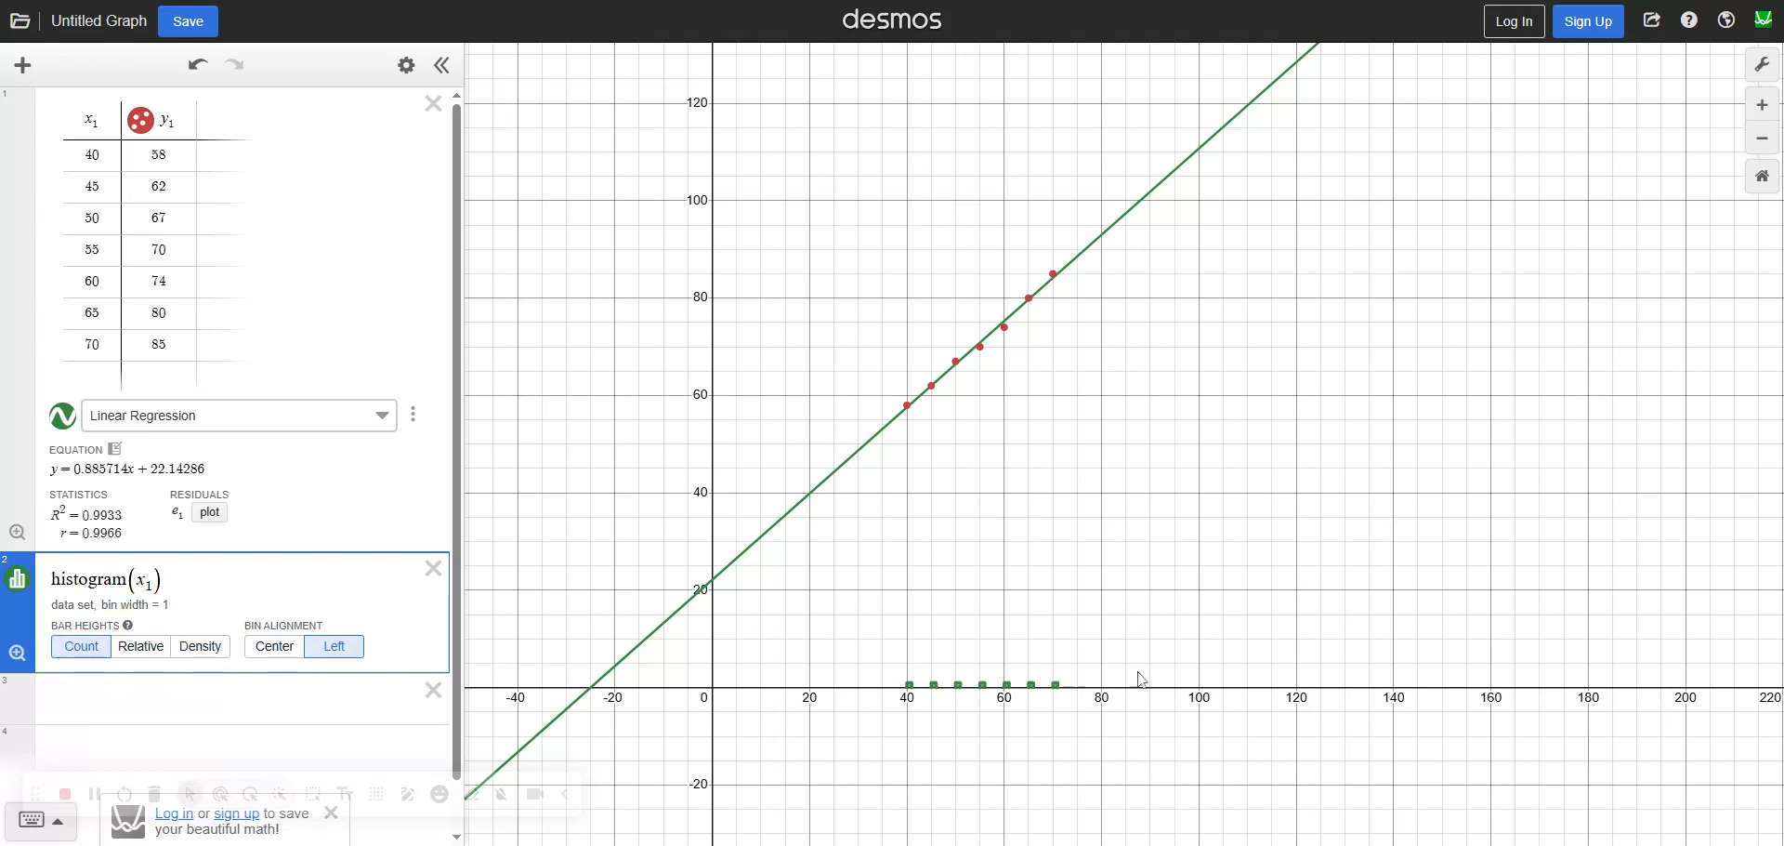
pyautogui.scroll(3, 968, 689)
pyautogui.scroll(5, 968, 689)
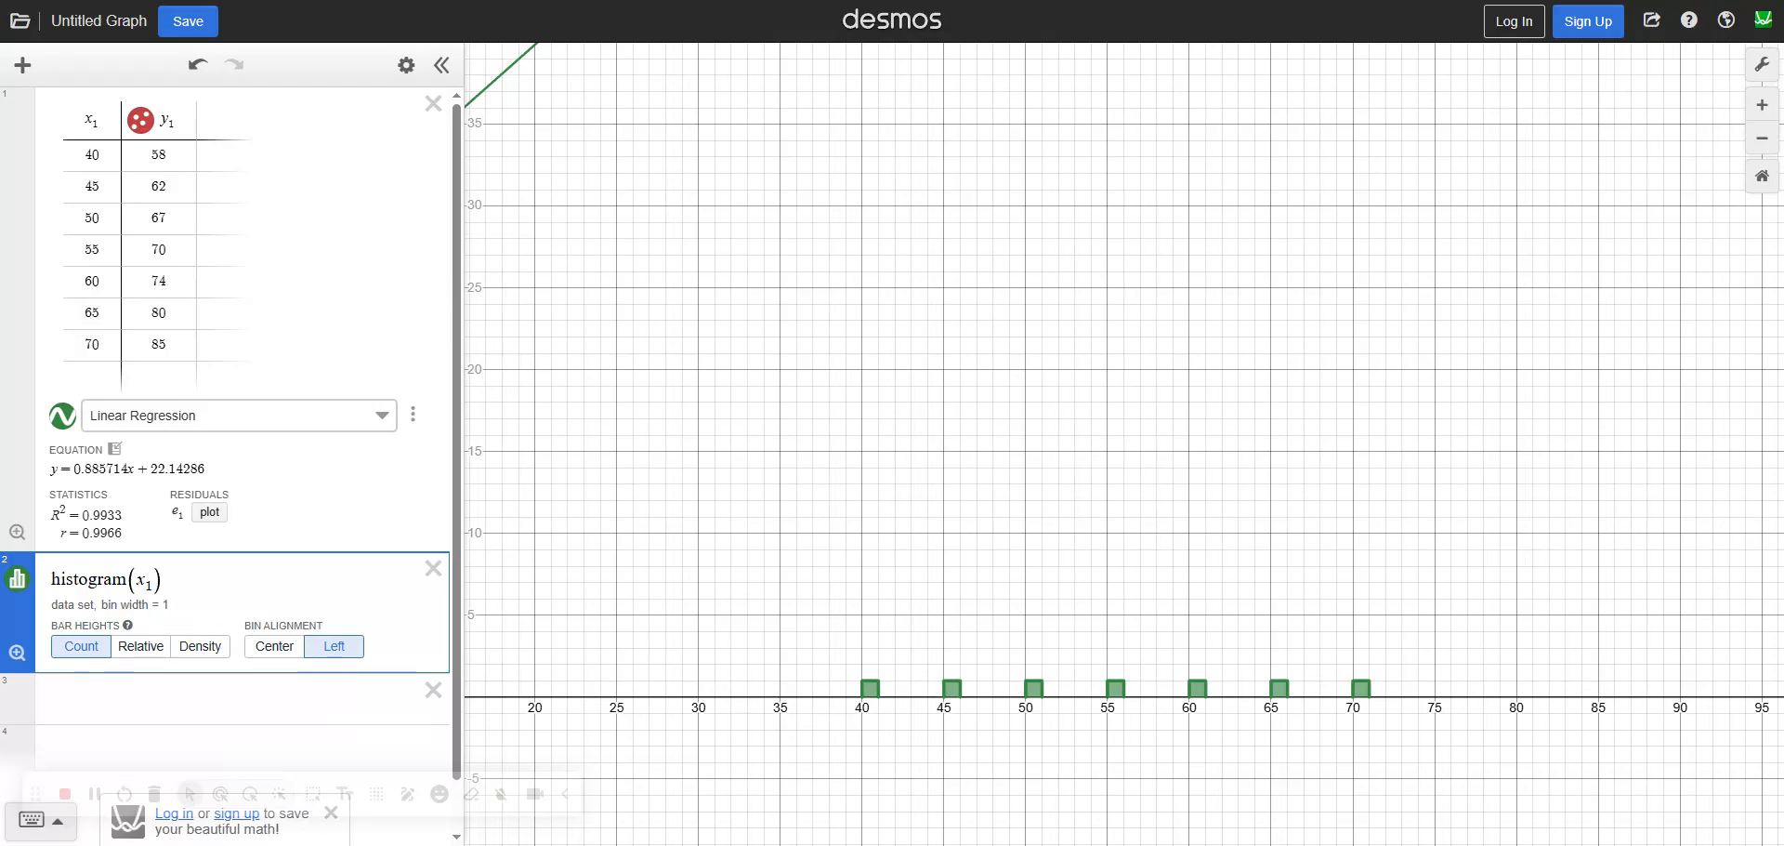
pyautogui.click(165, 632)
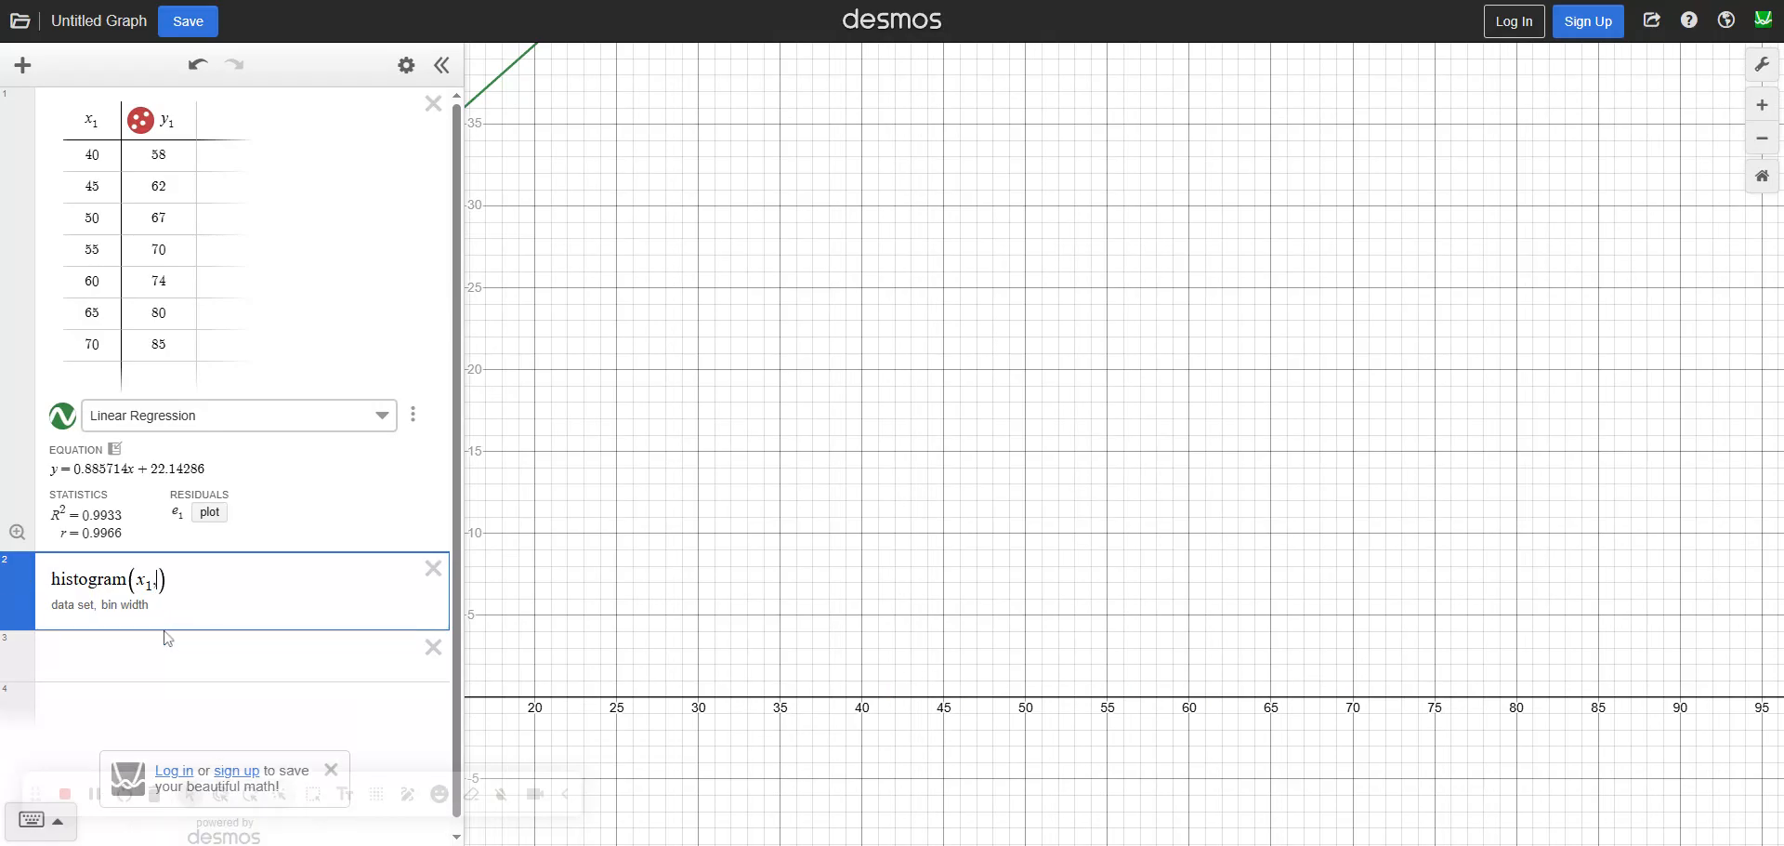
pyautogui.press('BackSpace')
pyautogui.press('BackSpace')
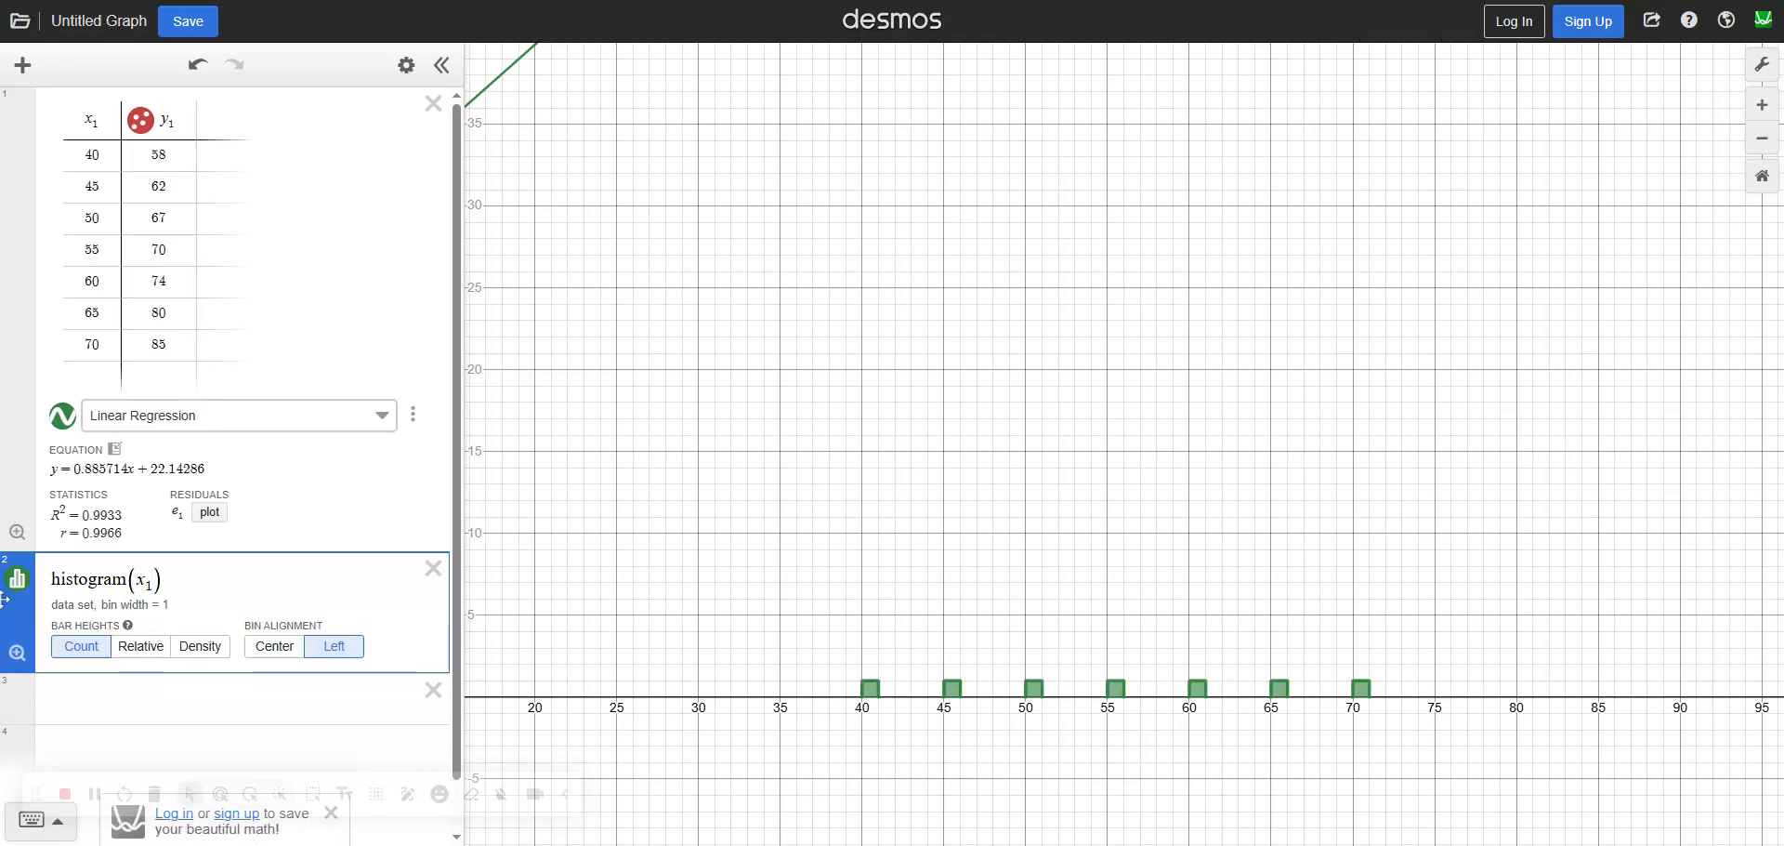
# Examine the histogram bars along the x-axis between 40 and 70
pyautogui.moveTo(692, 684); pyautogui.dragTo(1011, 655)
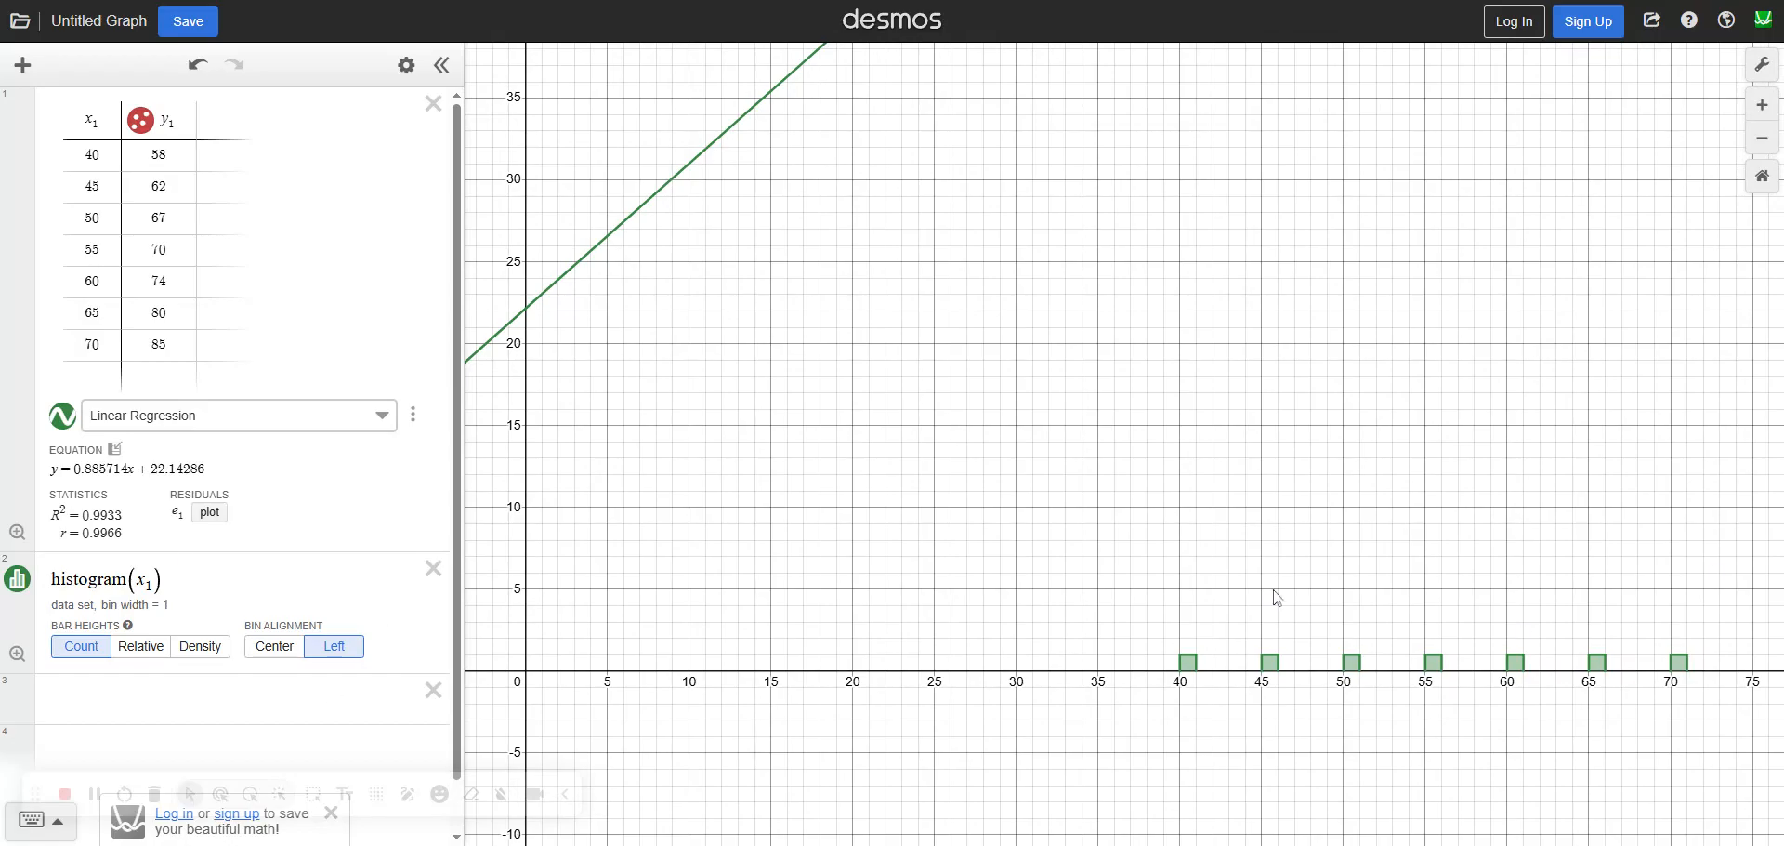
pyautogui.moveTo(1087, 496); pyautogui.dragTo(788, 528)
pyautogui.moveTo(849, 690); pyautogui.dragTo(1113, 561)
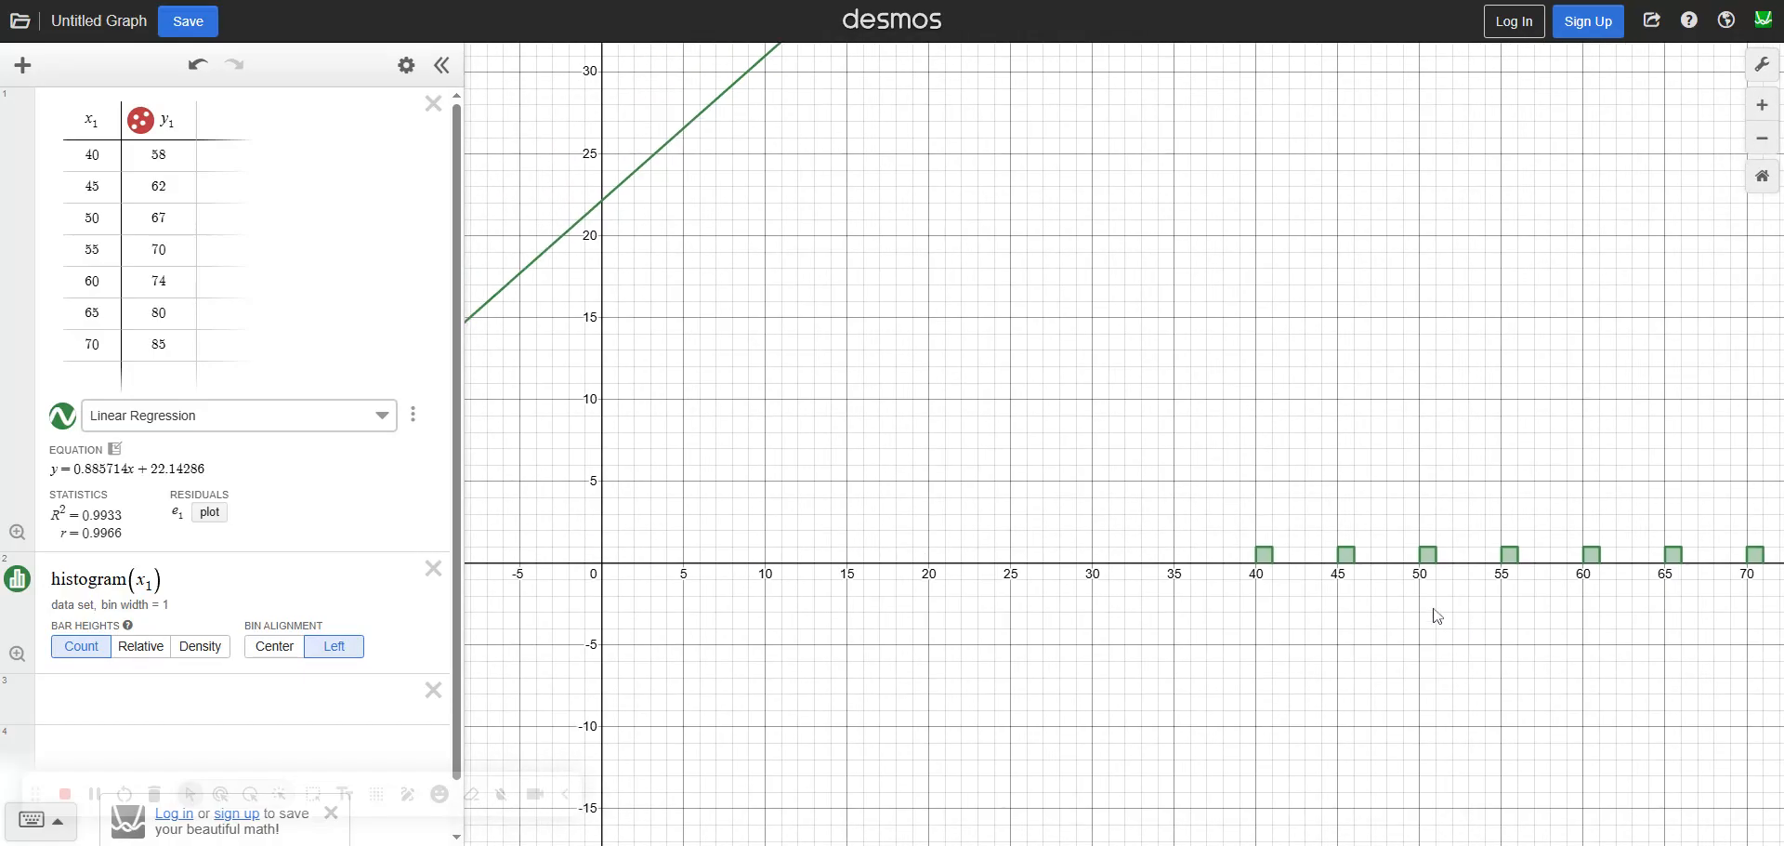
pyautogui.click(1424, 556)
pyautogui.moveTo(1314, 610); pyautogui.dragTo(985, 714)
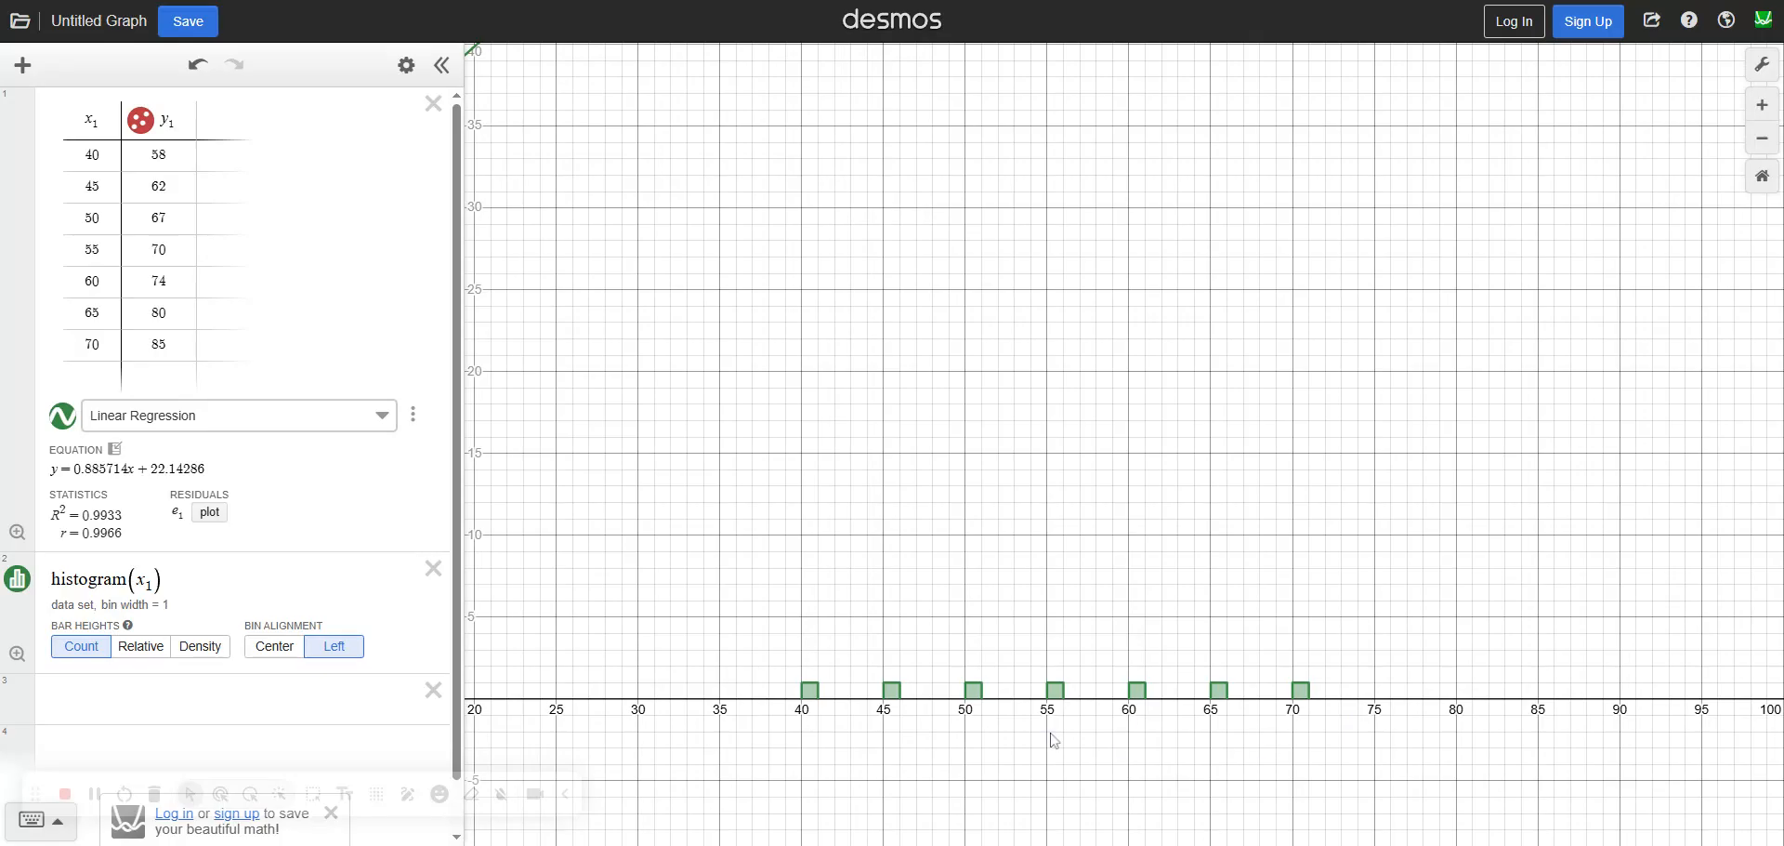
# Change the data set in the histogram expression so that it reads histogram(y₁)
pyautogui.click(141, 630)
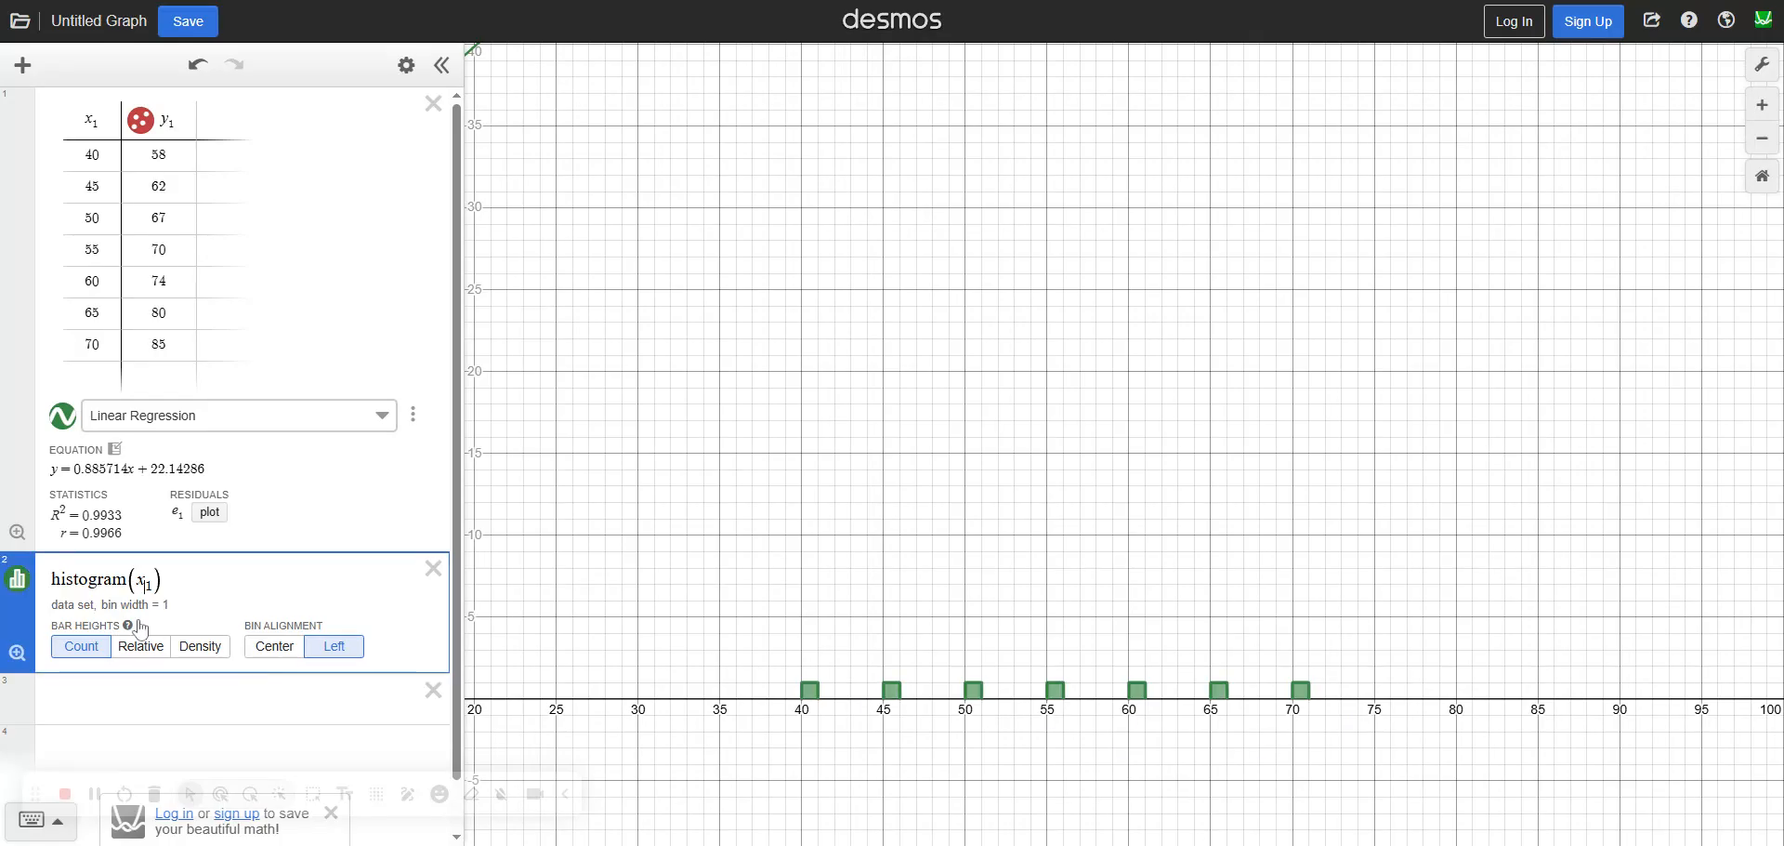
pyautogui.press('BackSpace')
pyautogui.write('y')
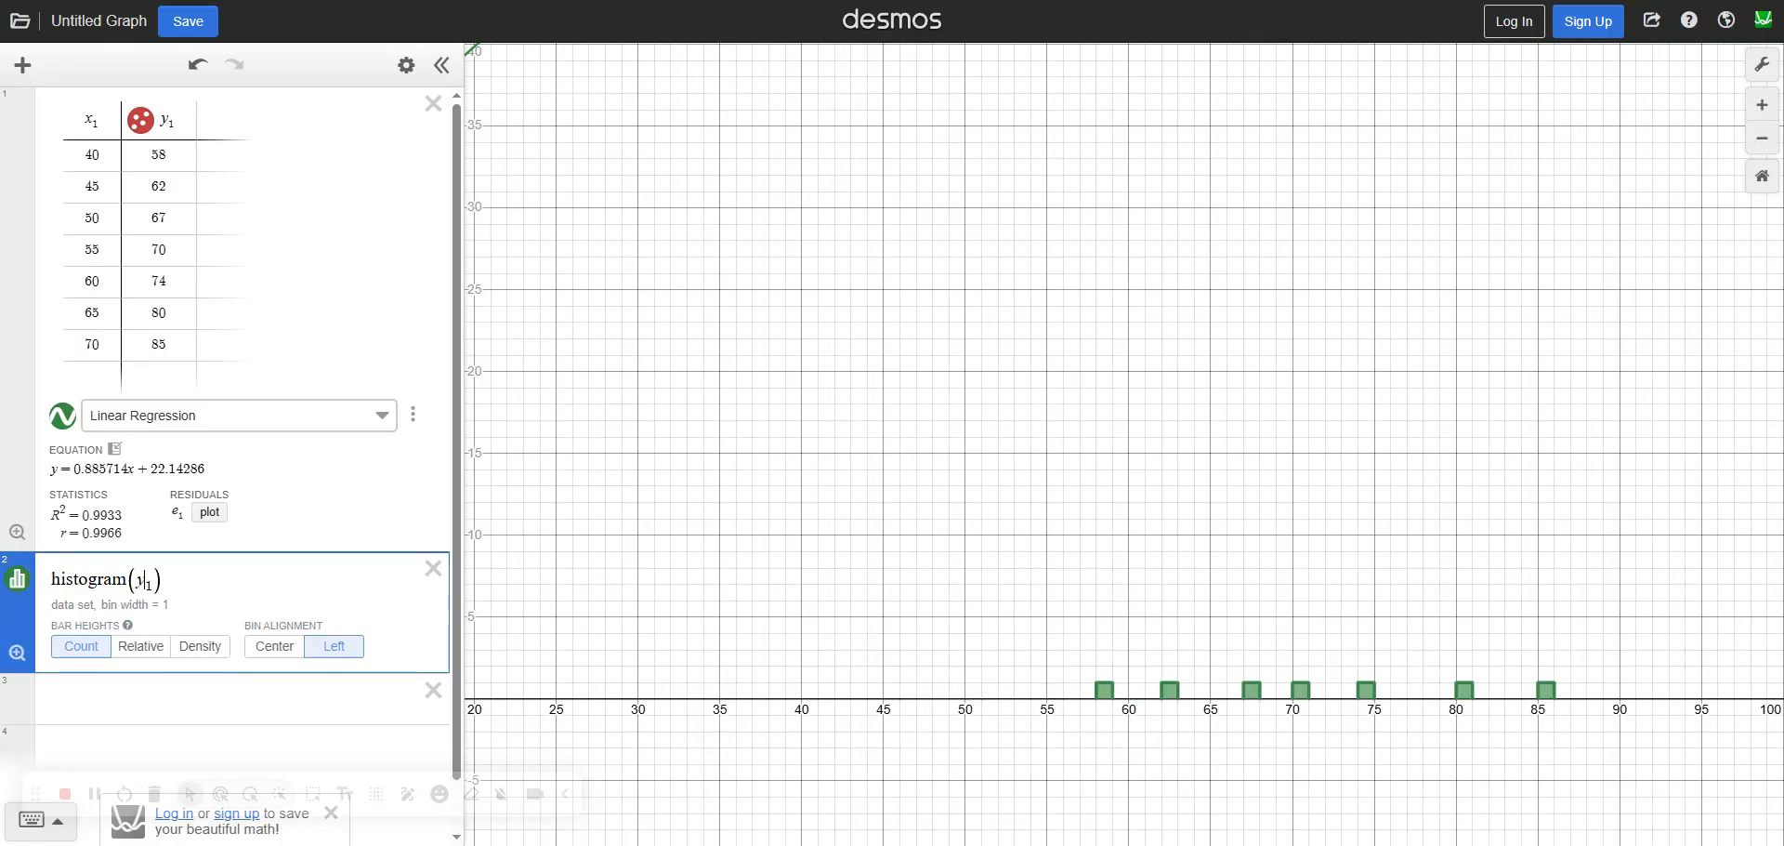
pyautogui.moveTo(977, 464); pyautogui.dragTo(539, 423)
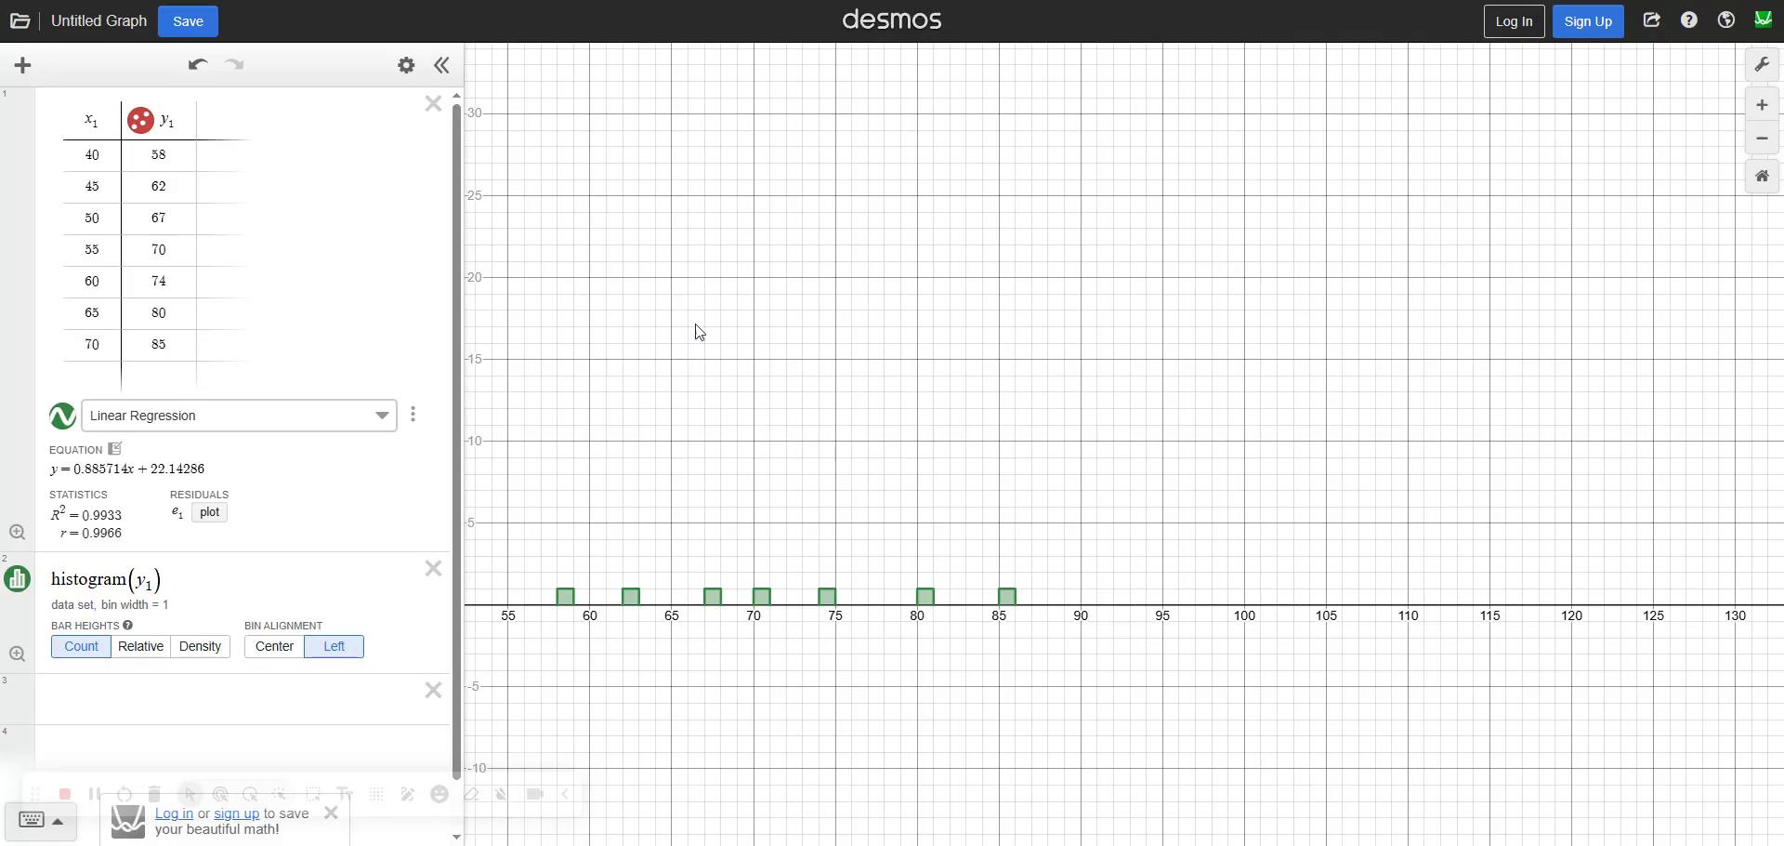
pyautogui.scroll(2, 710, 502)
pyautogui.moveTo(758, 484); pyautogui.dragTo(1246, 526)
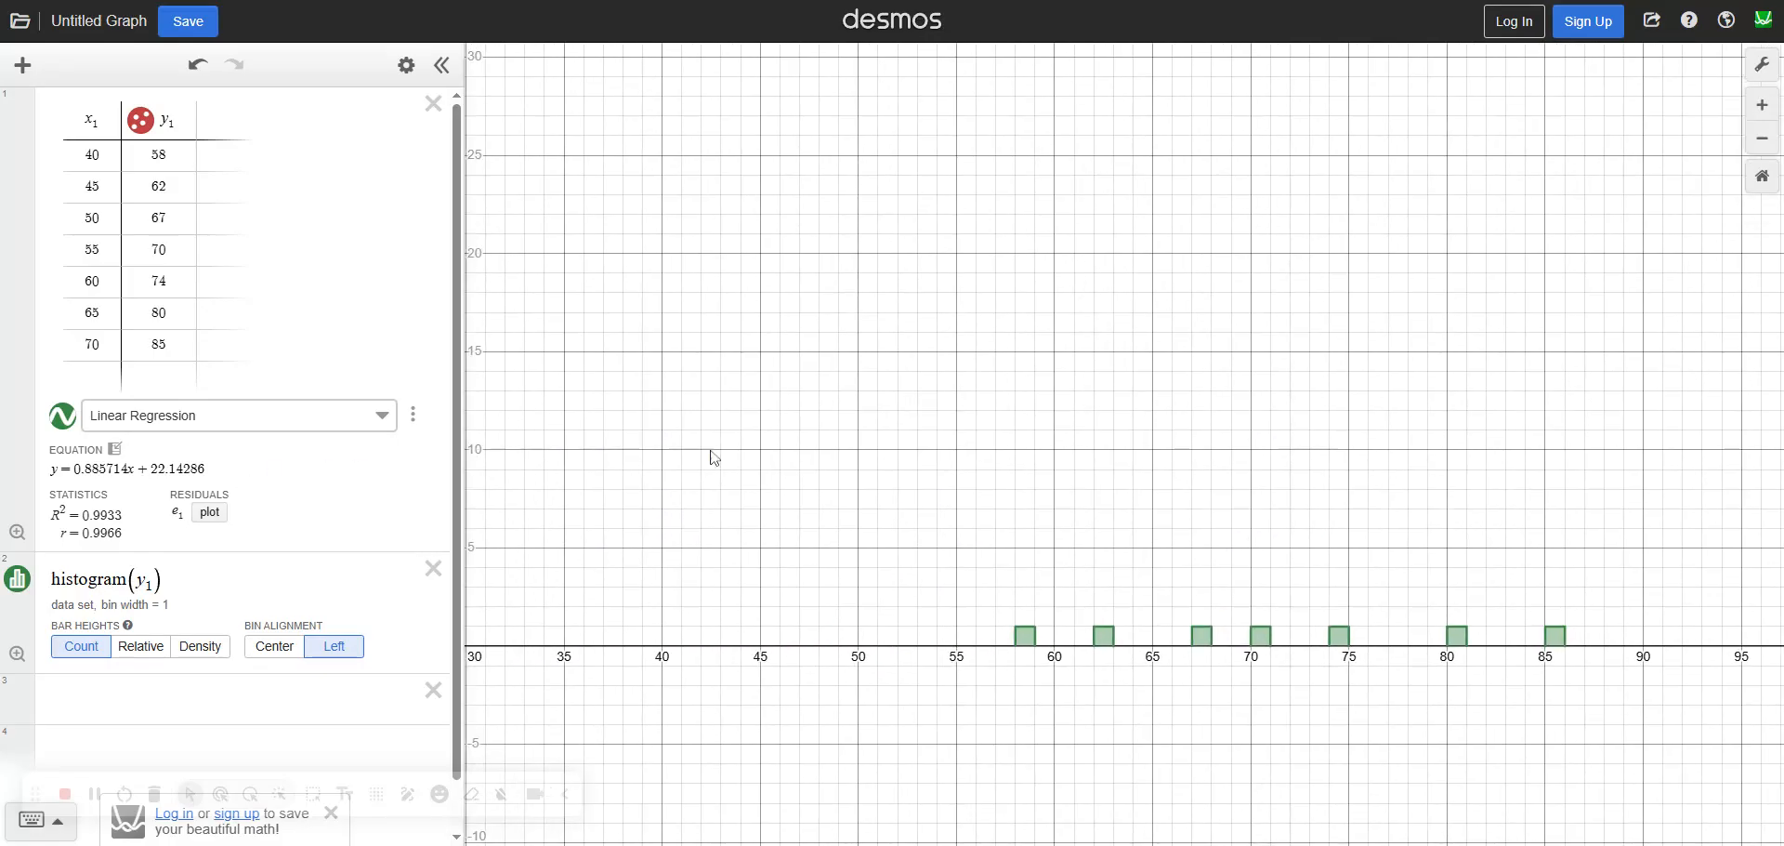
pyautogui.click(286, 416)
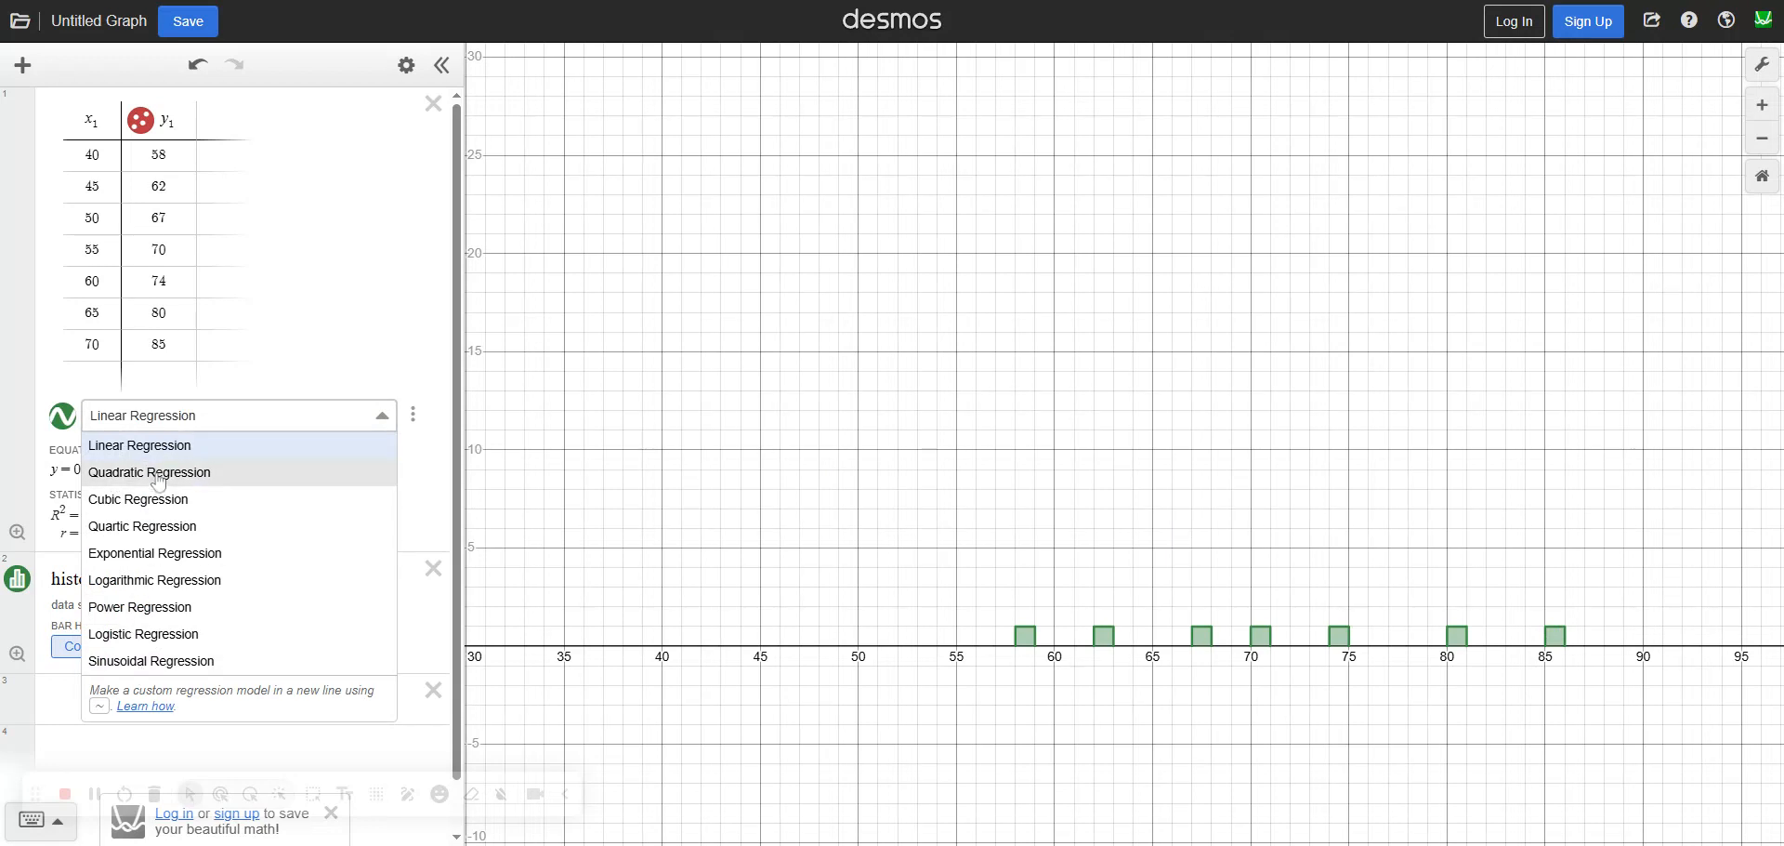
pyautogui.click(305, 407)
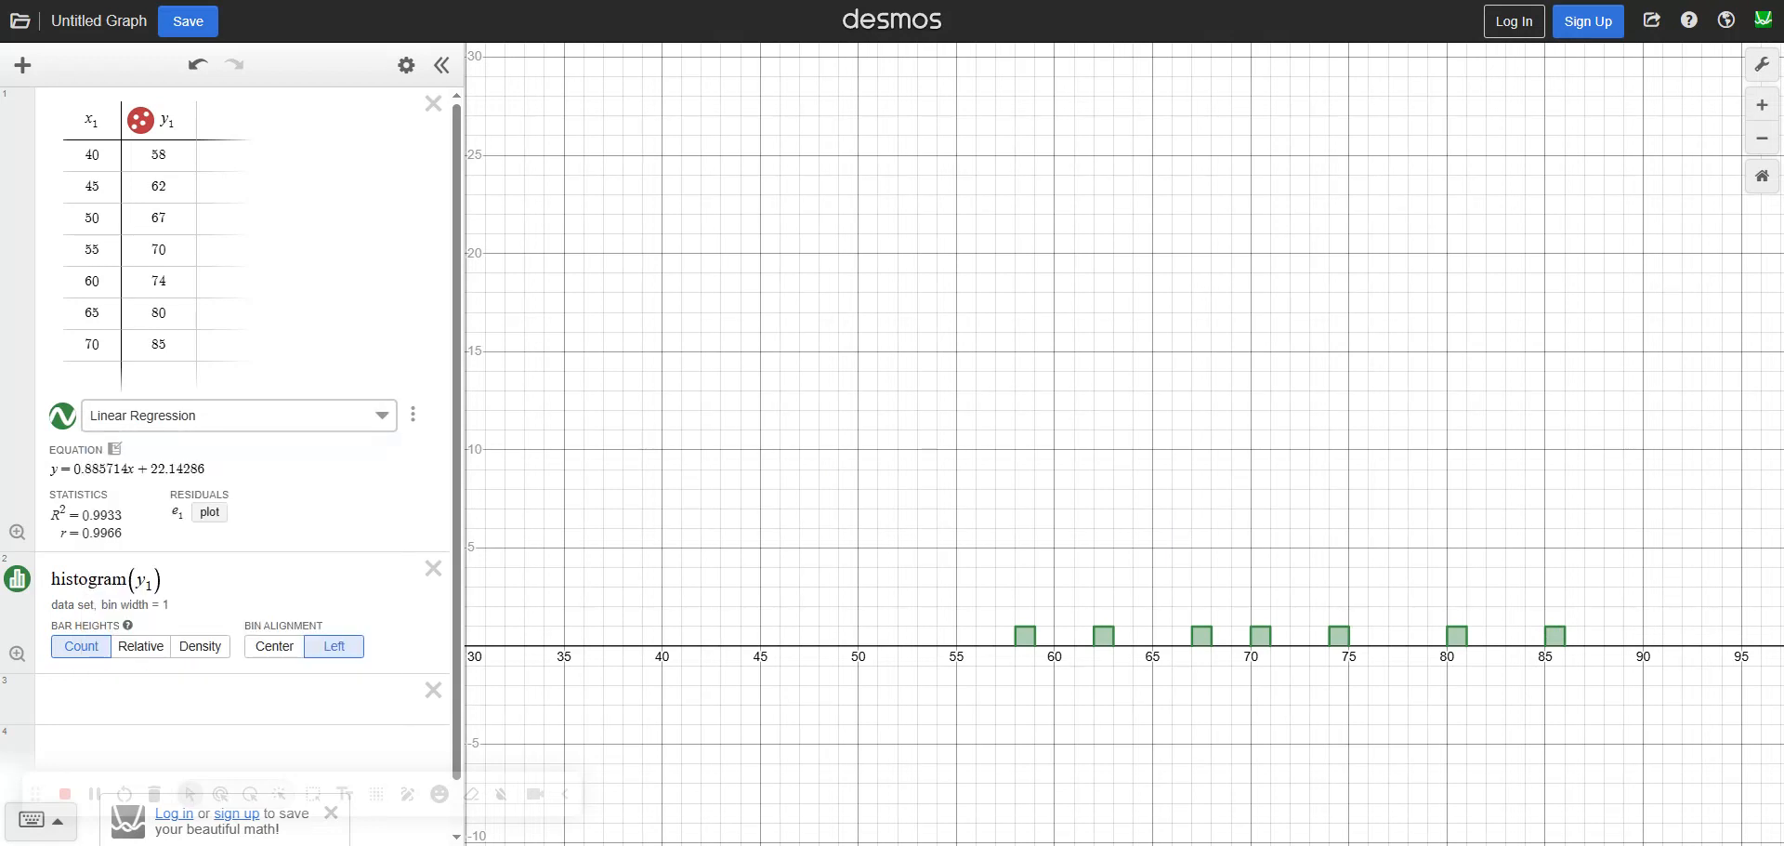
pyautogui.click(23, 65)
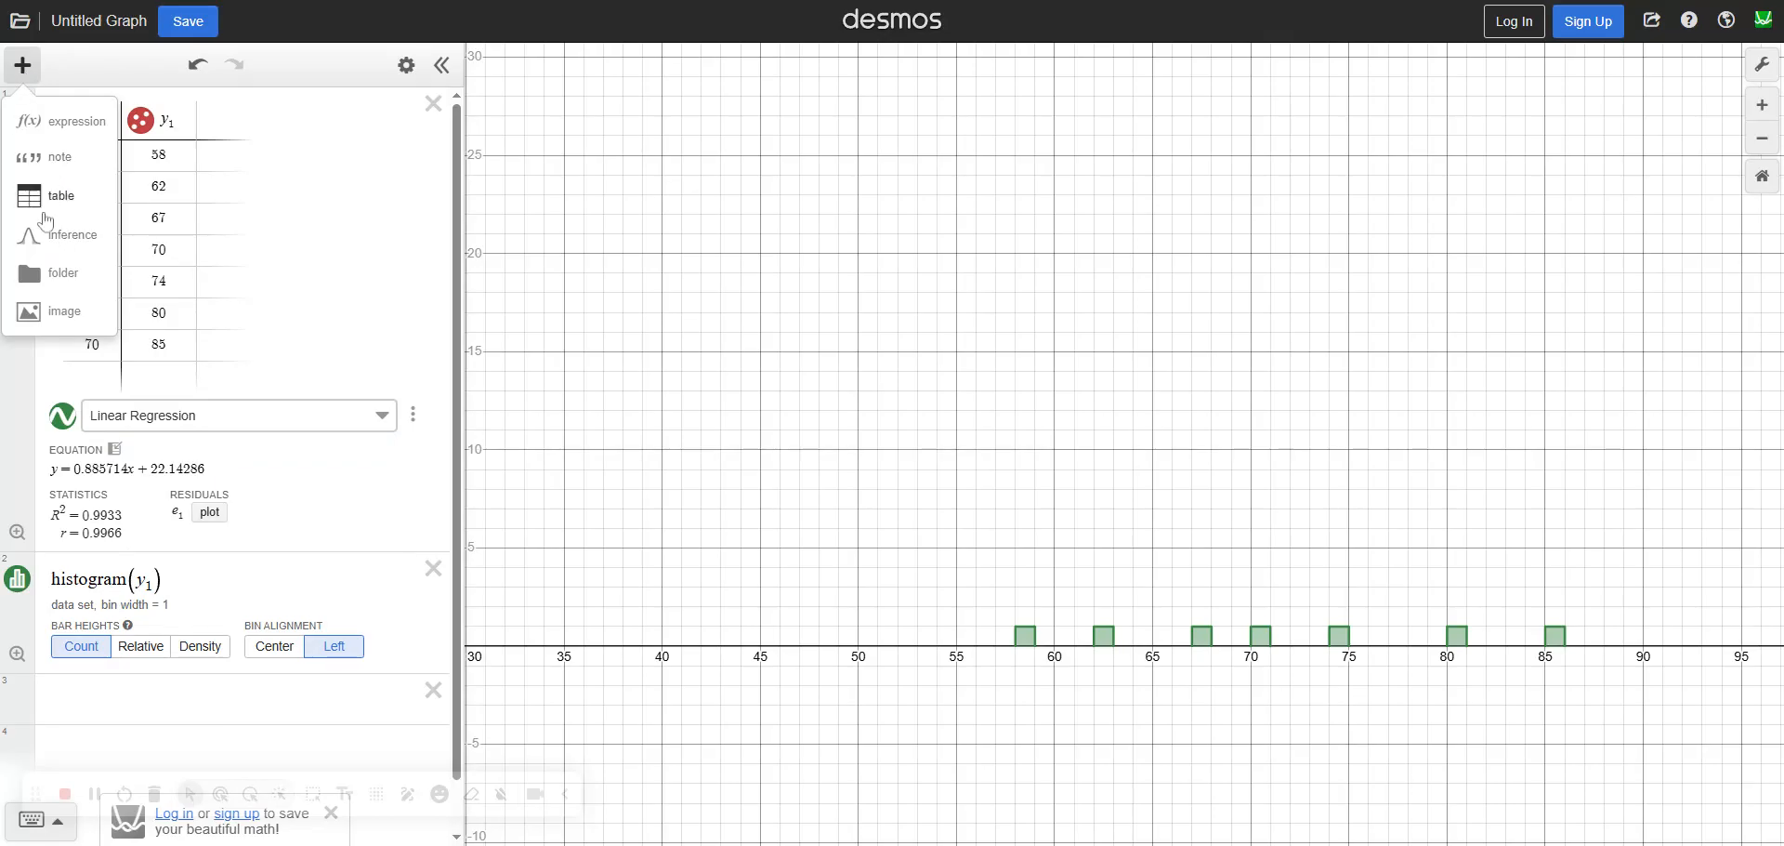
pyautogui.press('Escape')
# Examine the plotted data points and the regression line together with the histogram bars on the graph
pyautogui.scroll(2, 967, 343)
pyautogui.moveTo(967, 343); pyautogui.dragTo(1268, 580)
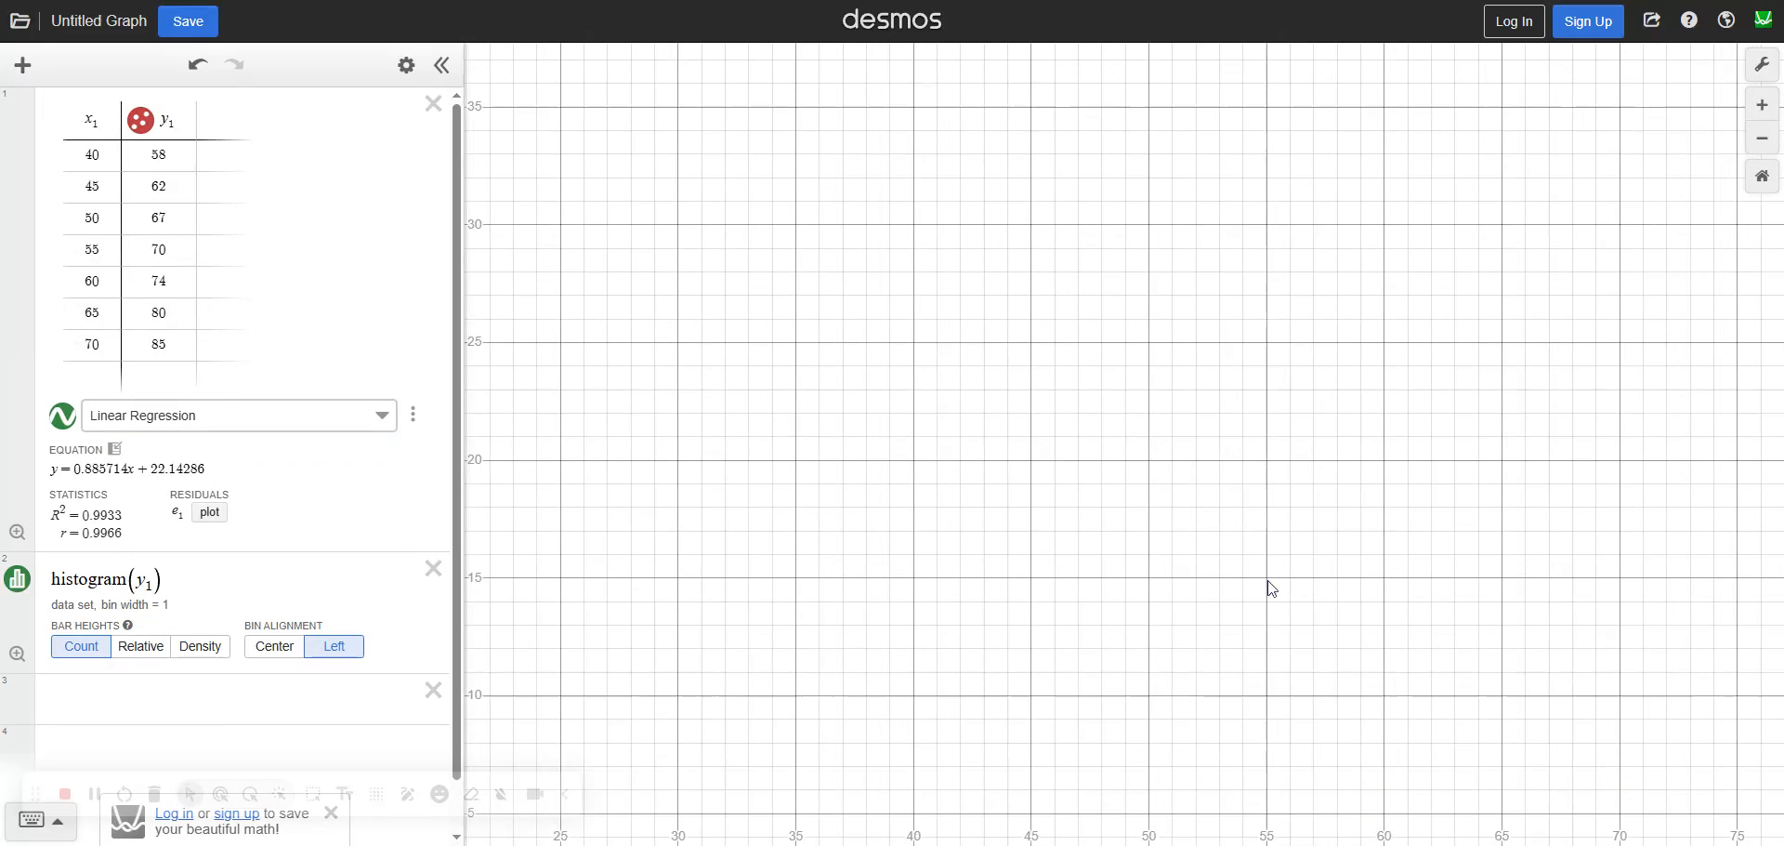
pyautogui.scroll(-4, 866, 407)
pyautogui.scroll(-5, 917, 508)
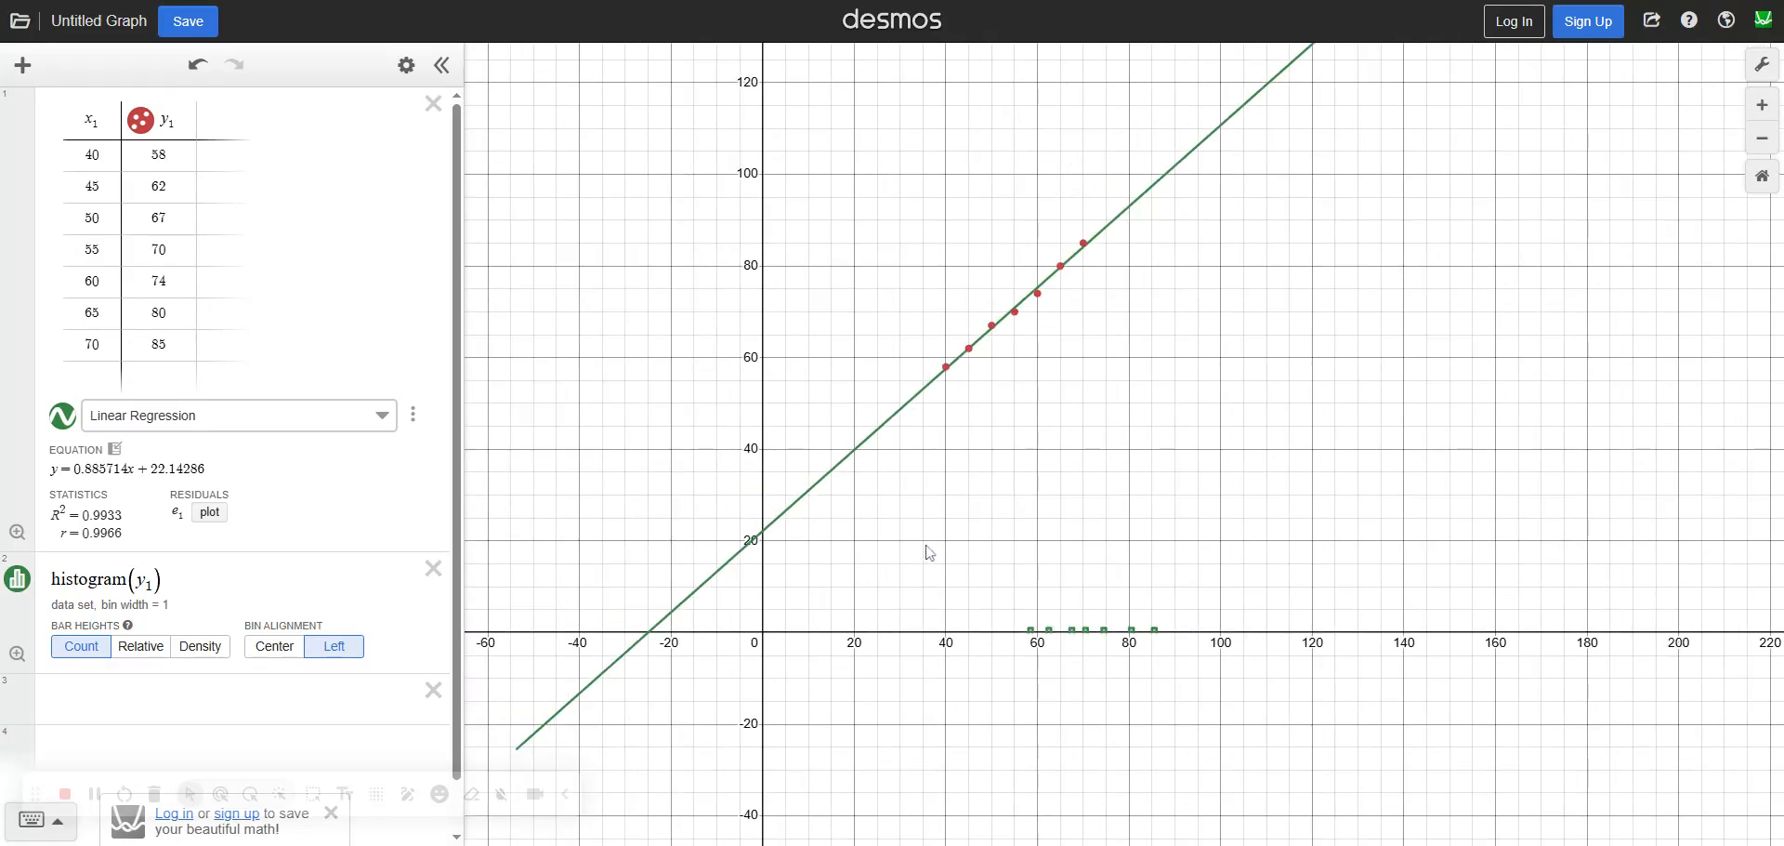
pyautogui.moveTo(888, 439); pyautogui.dragTo(848, 172)
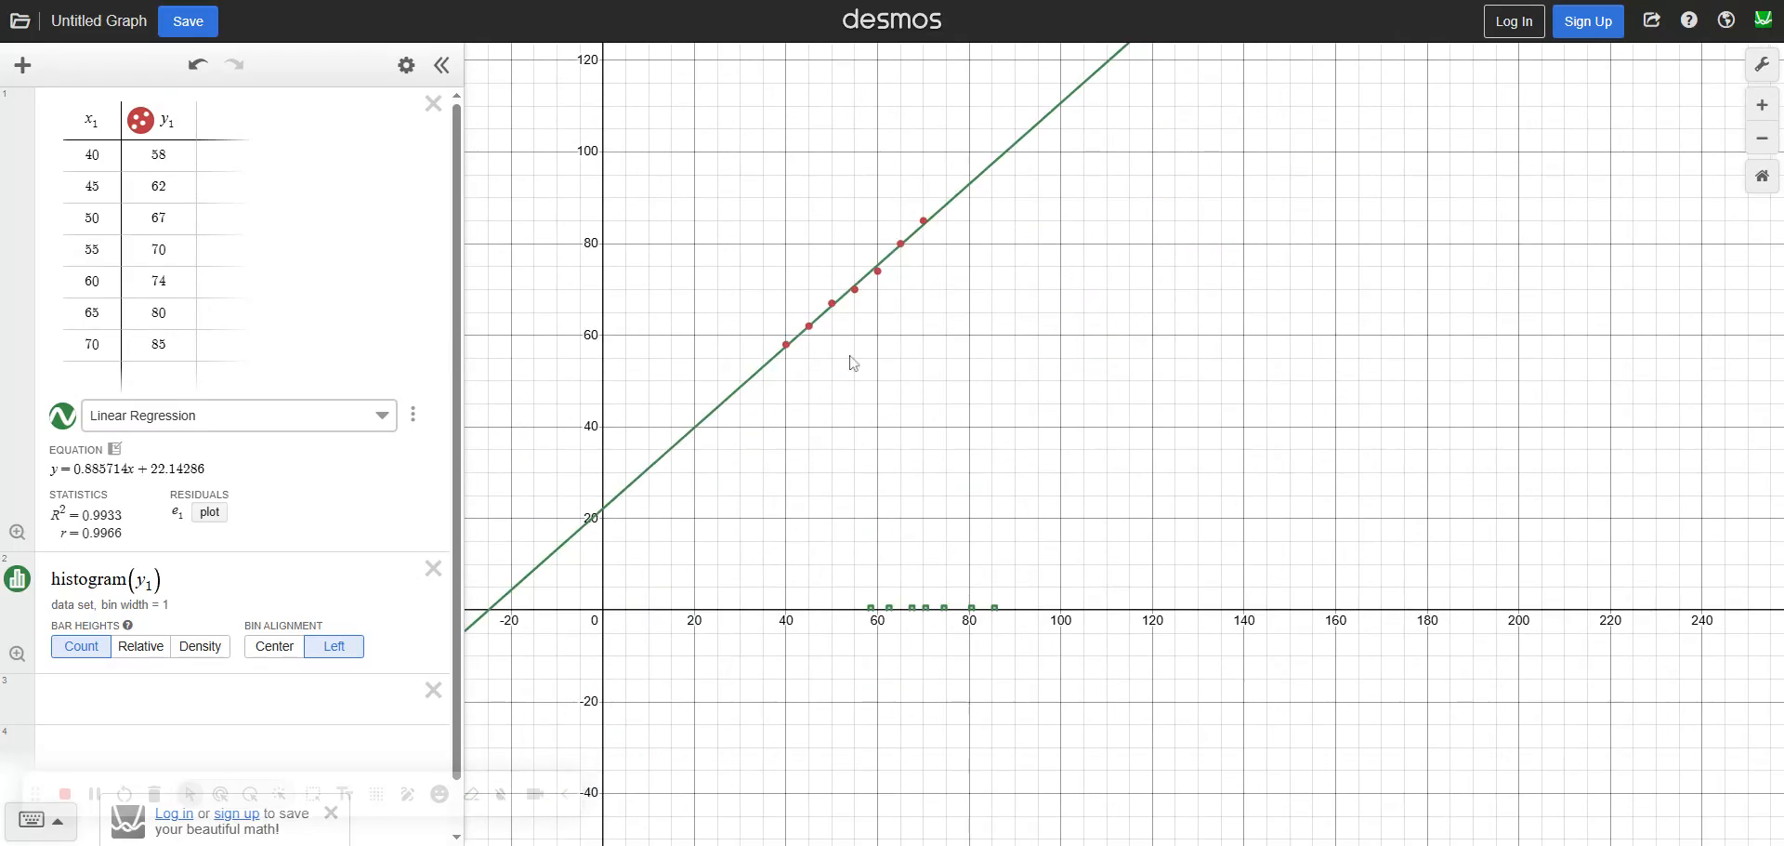